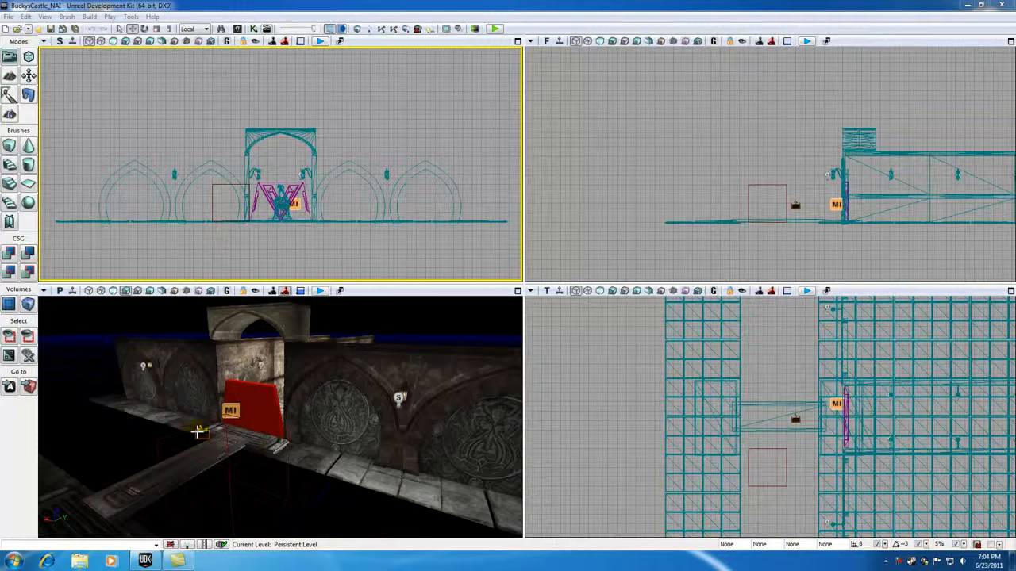
Delete the trigger actor on the bridge in front of the red door, including its Kismet reference
left_click_drag(165, 434, 181, 421)
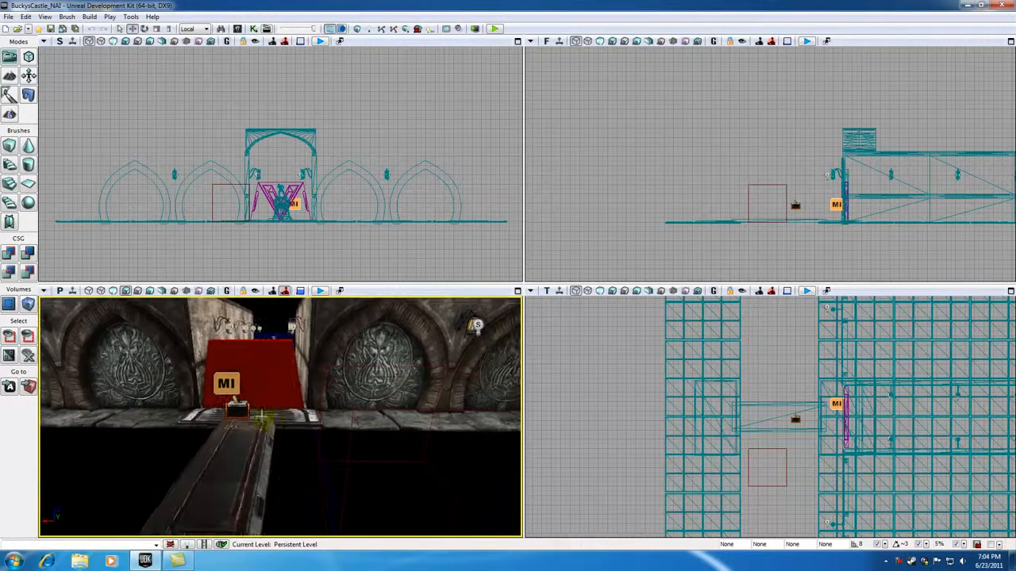
left_click(239, 413)
mouse_move(244, 473)
left_mouse_down()
mouse_move(245, 452)
mouse_move(245, 471)
left_mouse_up()
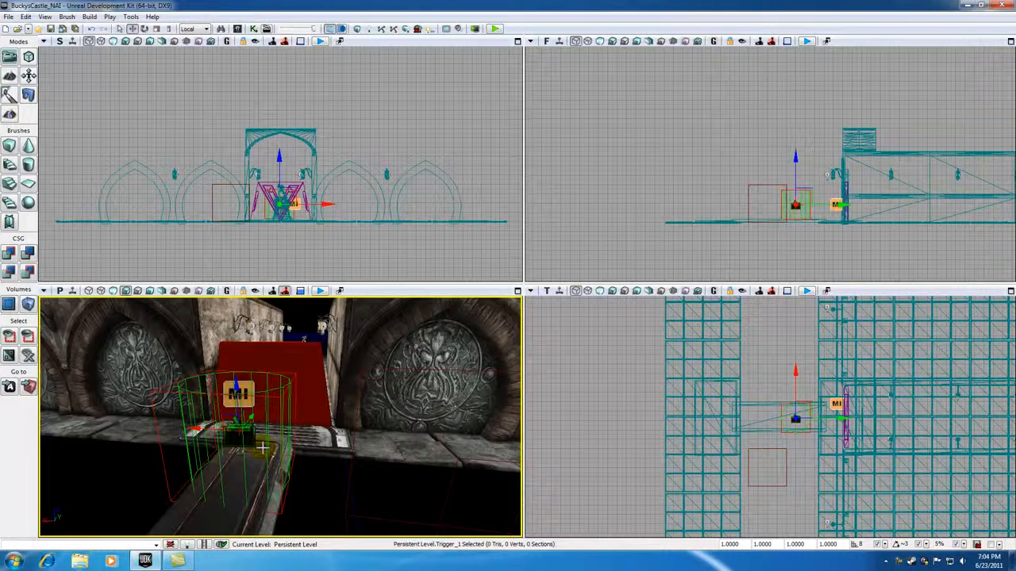
left_click_drag(334, 470, 385, 447)
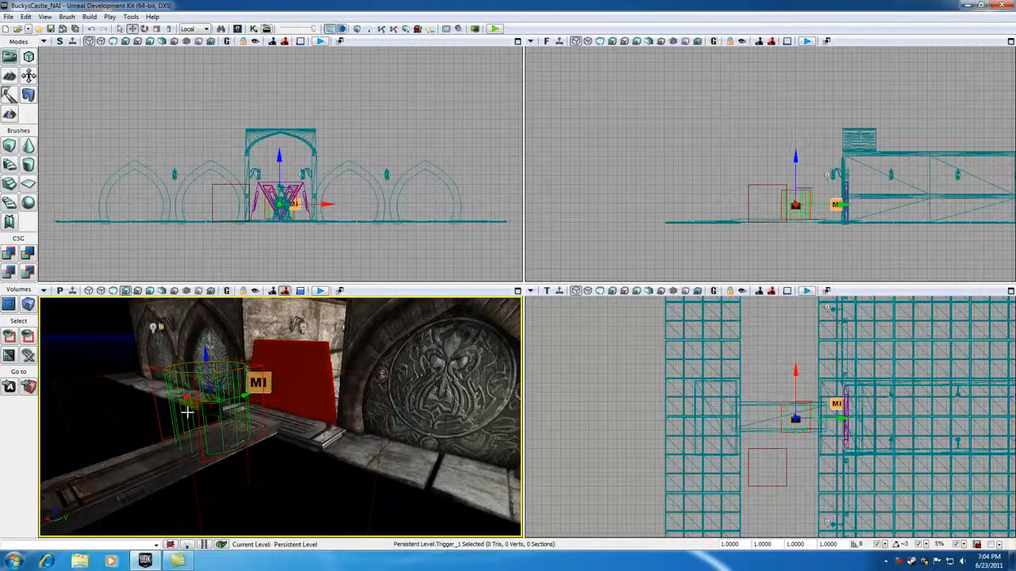
left_click_drag(137, 412, 209, 410)
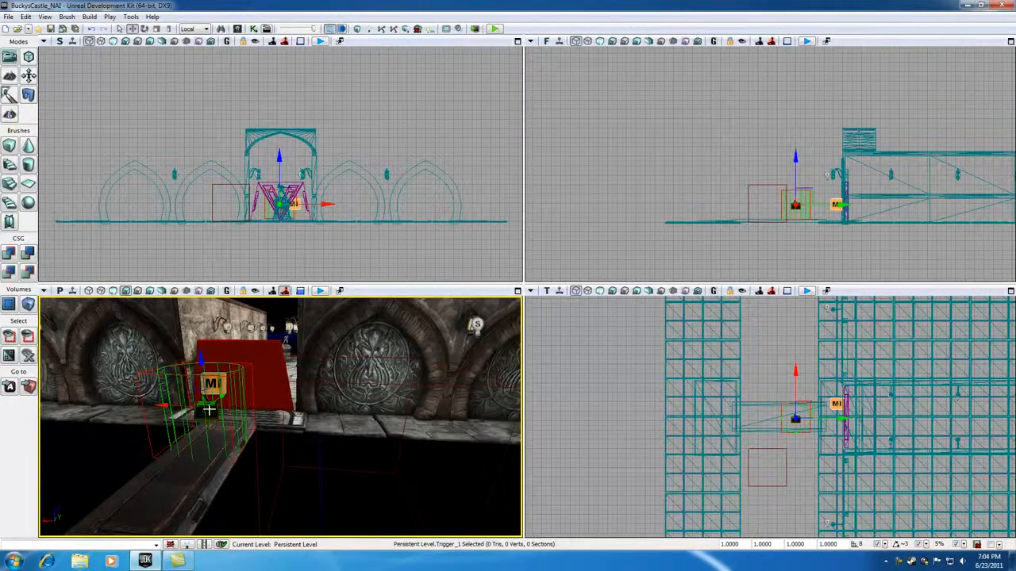
key("Delete")
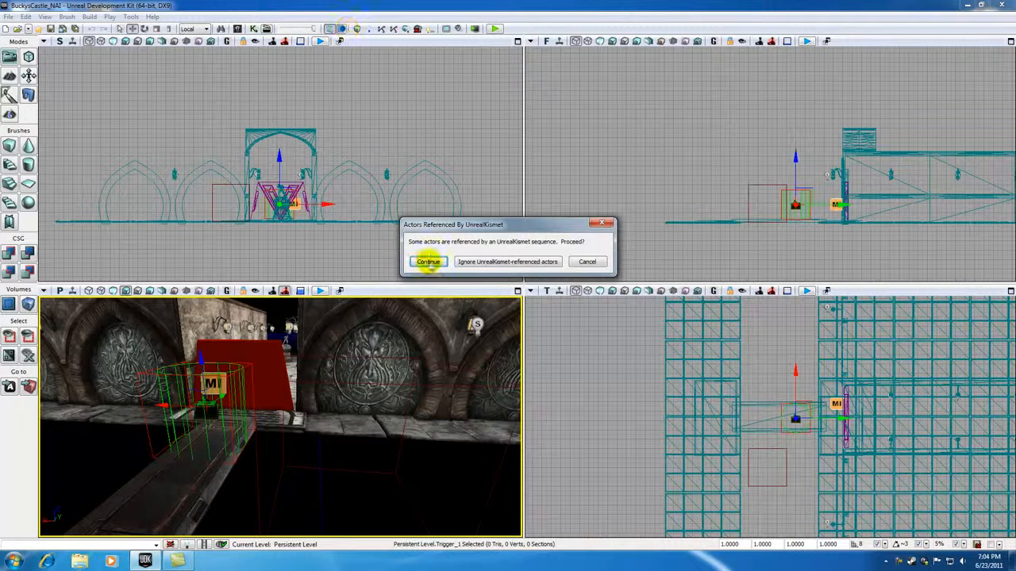
left_click(428, 261)
Delete the leftover trigger touch event from the level's Kismet sequence and return to the level
left_click(261, 30)
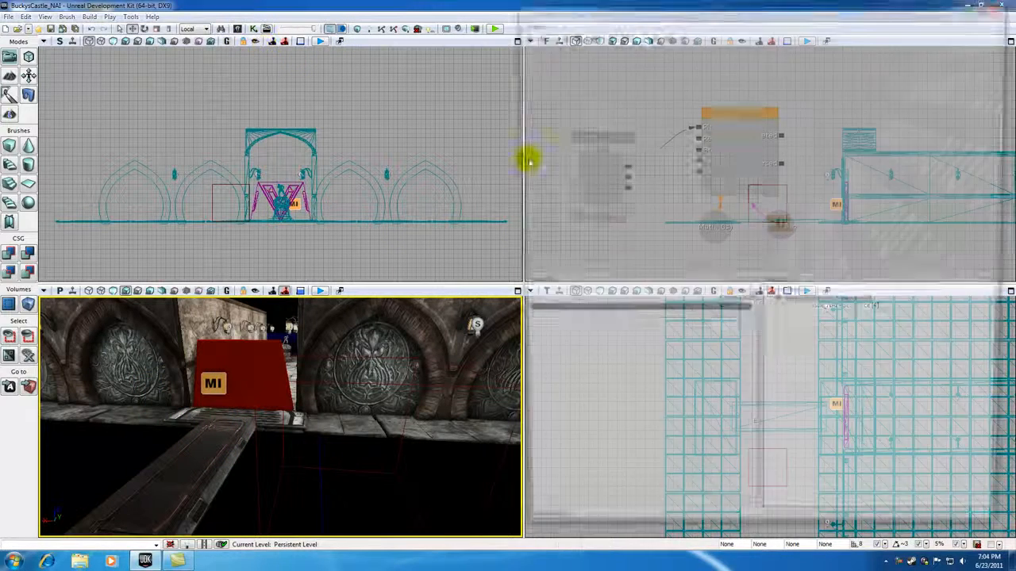
left_click(603, 138)
key("Delete")
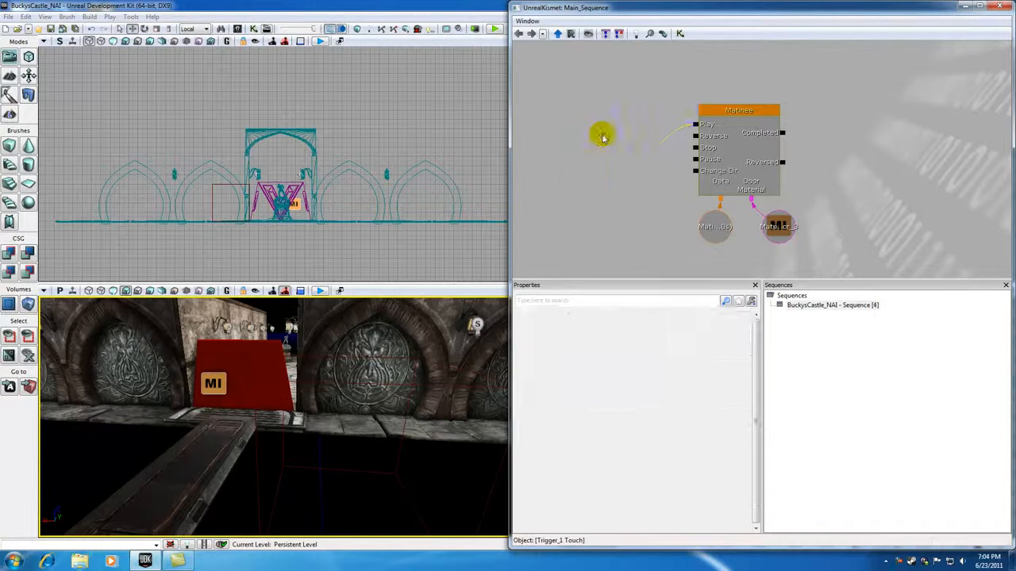
left_click(1002, 7)
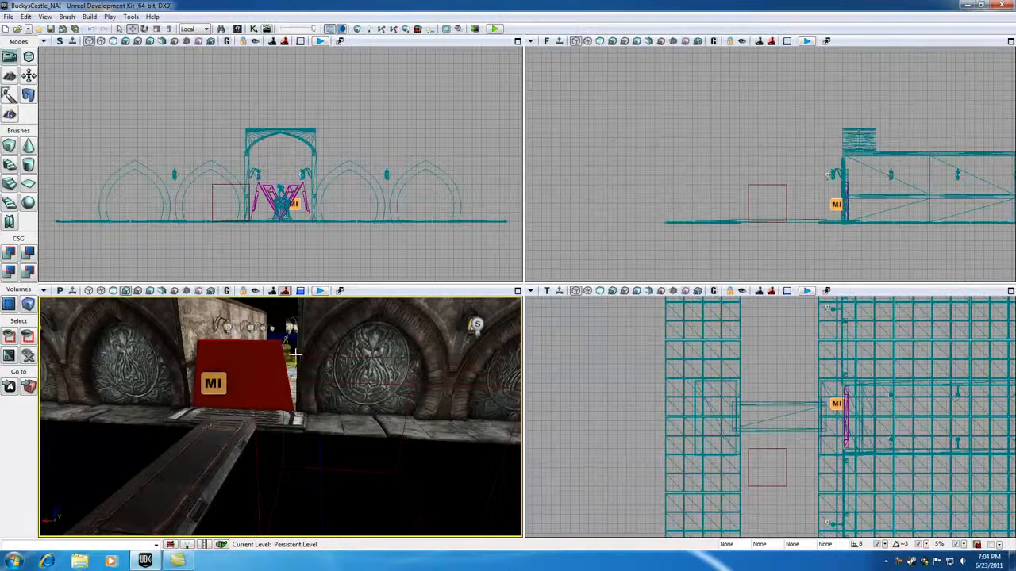
Rebuild the builder brush as a cube with X 512, Y 32 and Z 256
mouse_move(201, 438)
left_mouse_down()
mouse_move(201, 381)
mouse_move(200, 438)
left_mouse_up()
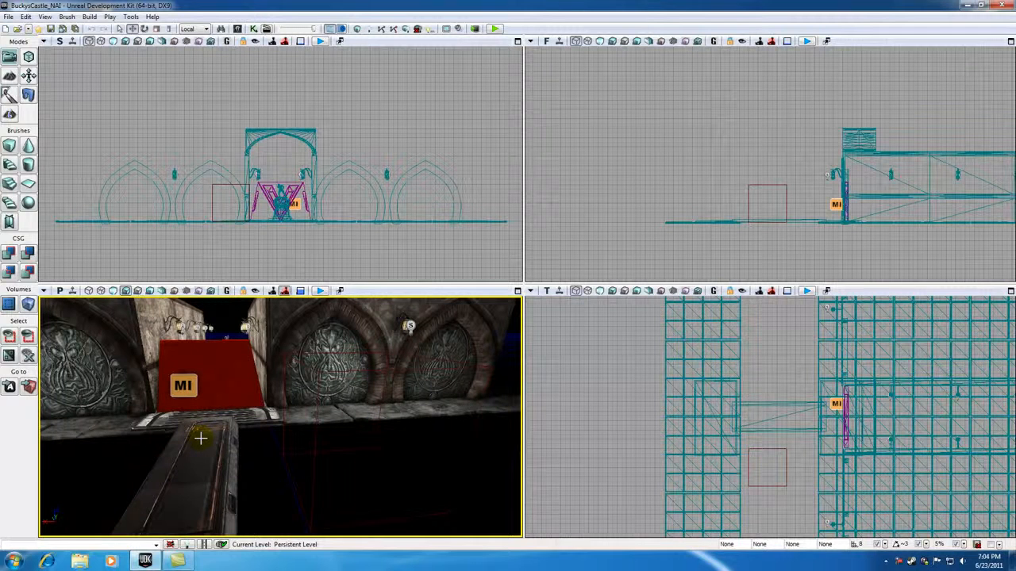
left_click(316, 421)
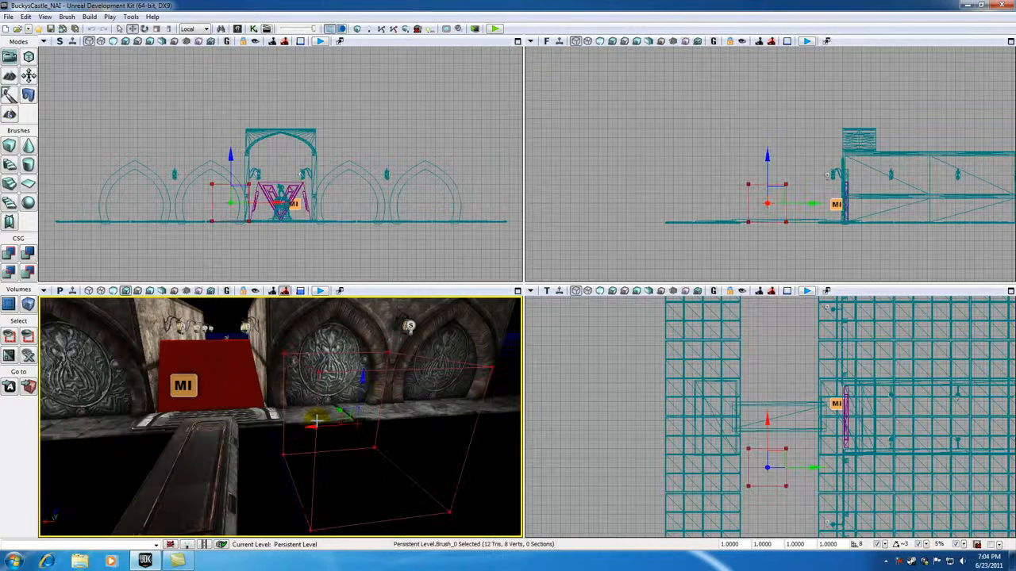
right_click(8, 146)
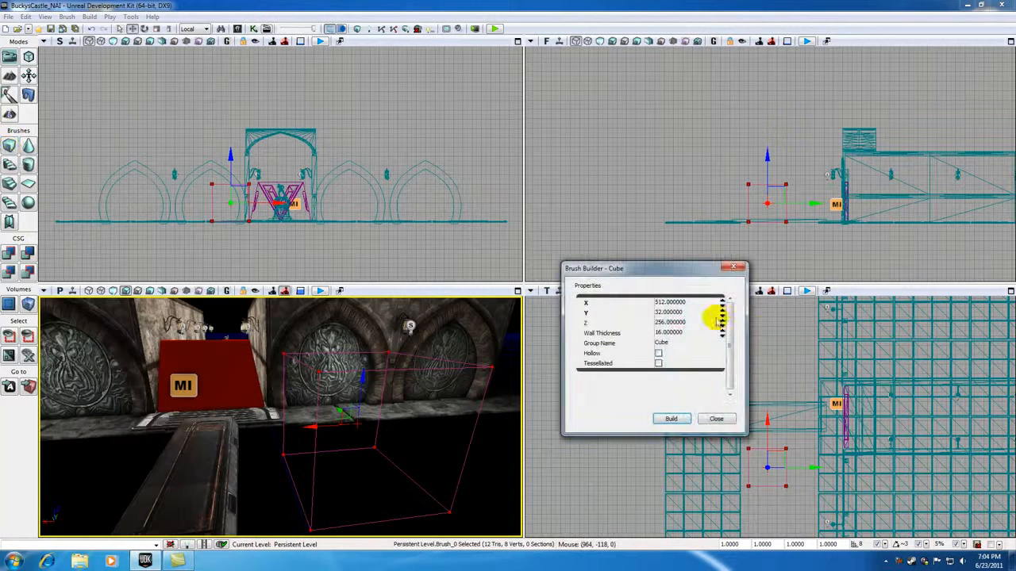
left_click(667, 303)
left_click(667, 313)
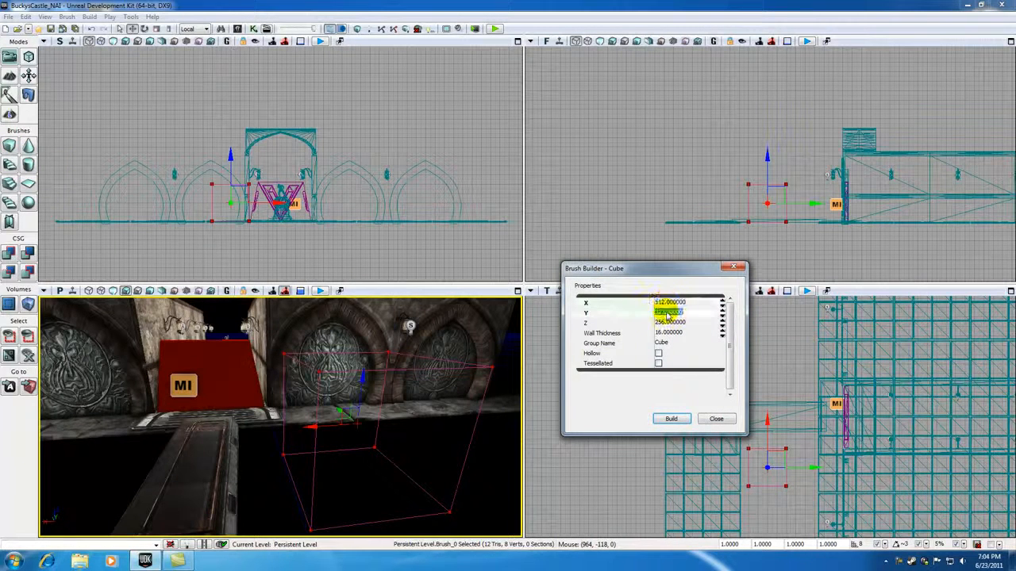
type("32")
left_click(668, 323)
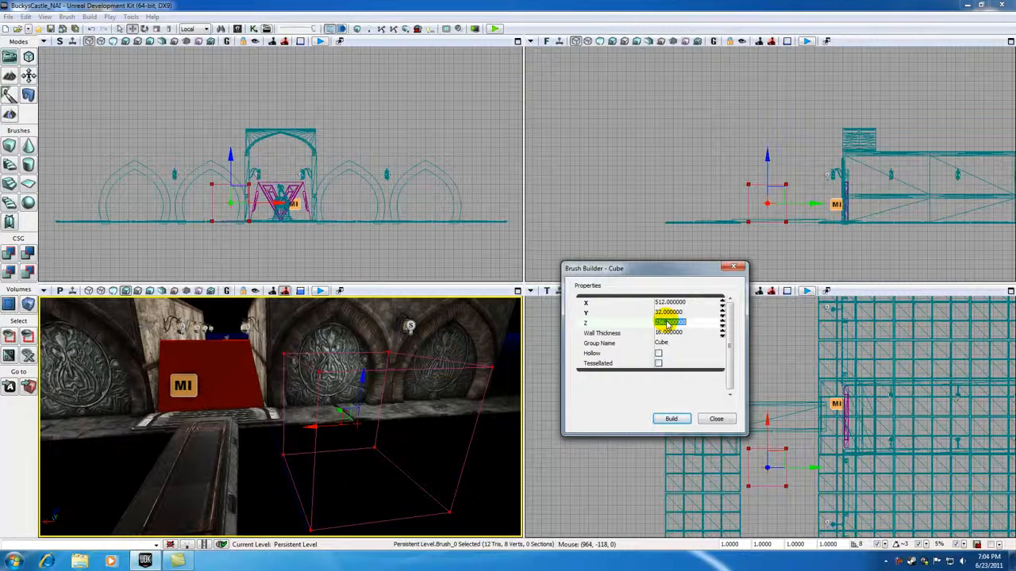
left_click(667, 420)
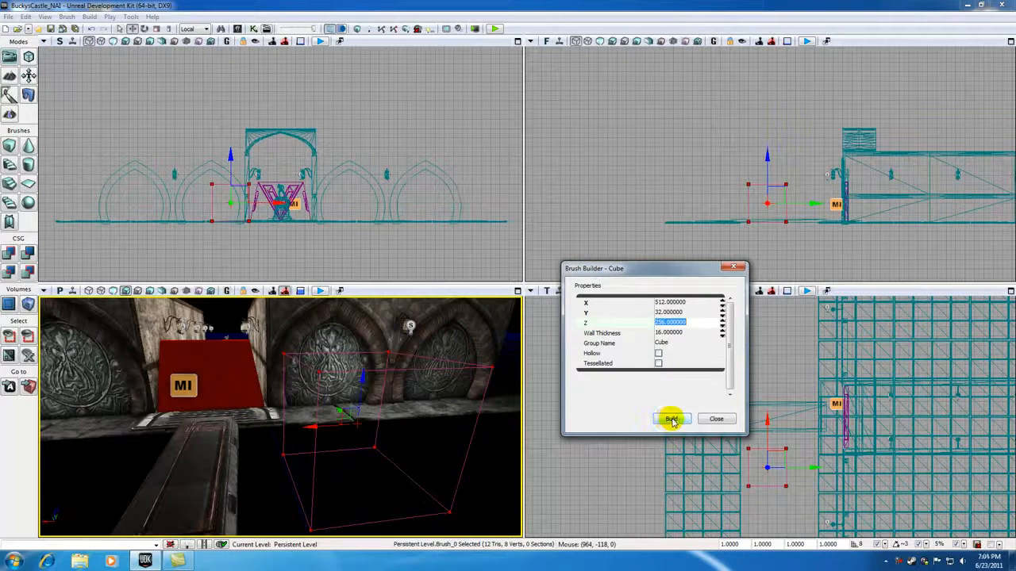
left_click(673, 422)
Move the builder brush sideways along X until it is centred on the doorway
mouse_move(392, 426)
left_mouse_down()
mouse_move(403, 401)
mouse_move(393, 420)
mouse_move(411, 414)
mouse_move(397, 431)
left_mouse_up()
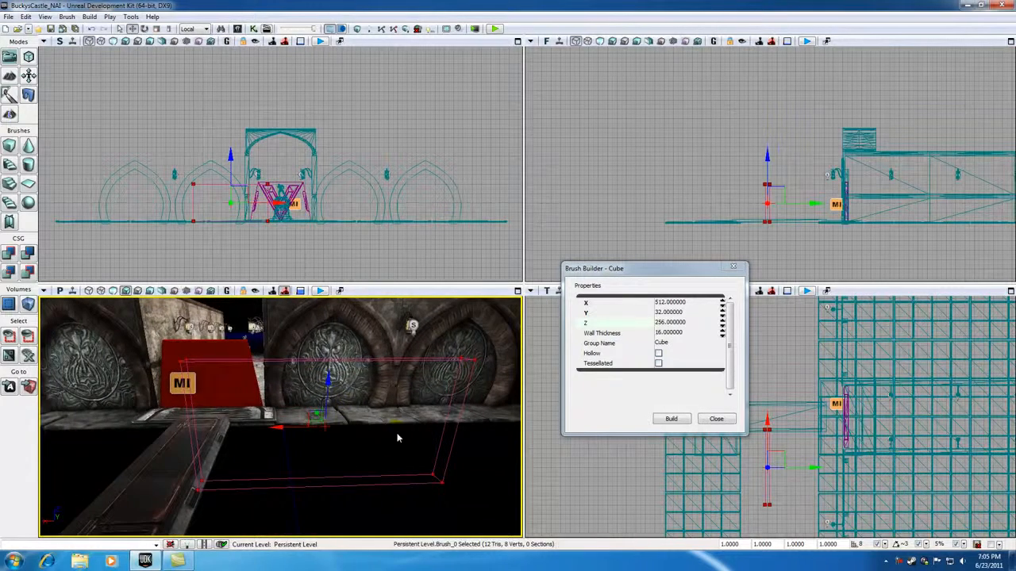
left_click(271, 242)
scroll(271, 242, "up", 3)
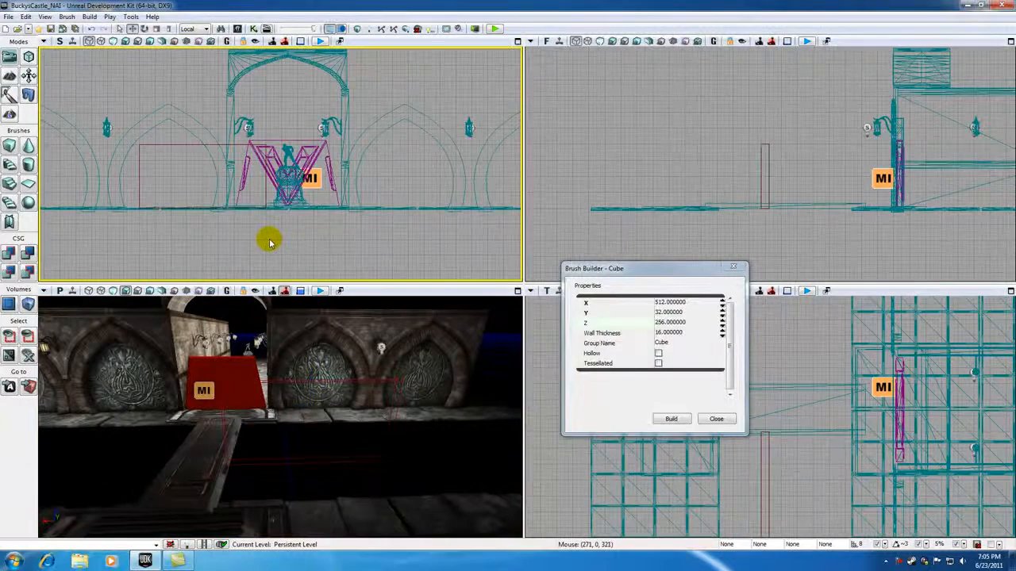
left_click(149, 203)
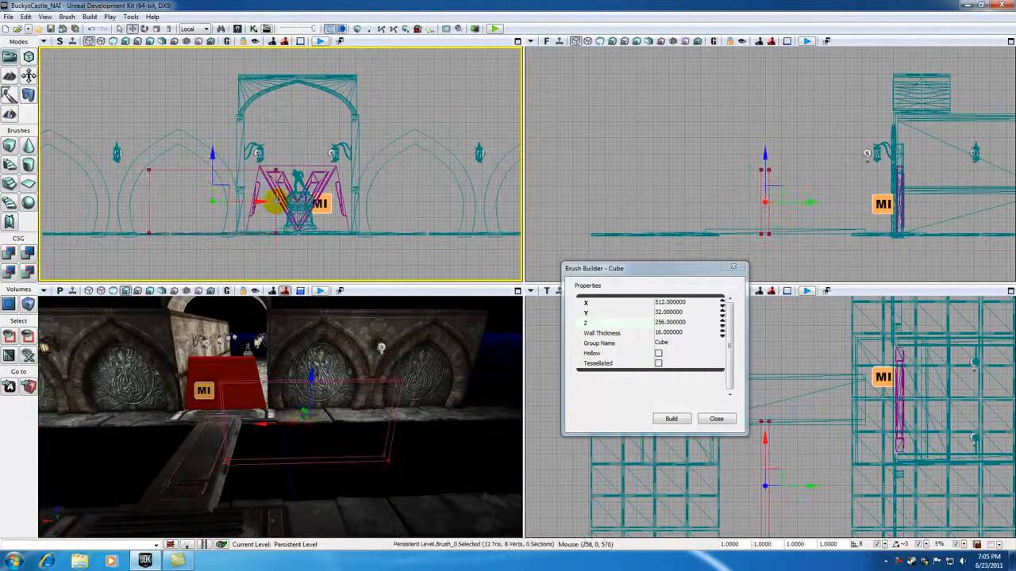
left_click_drag(262, 202, 342, 207)
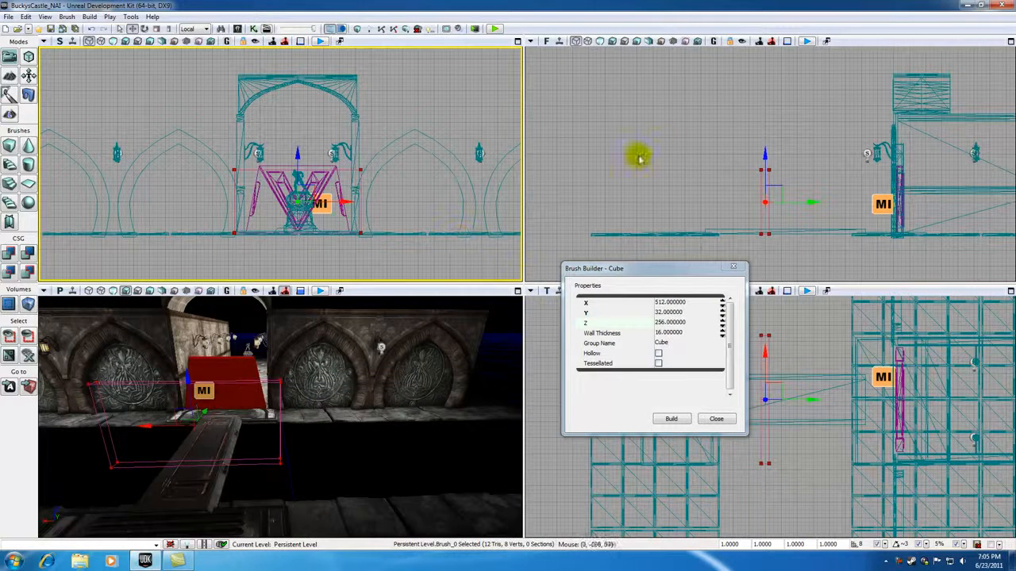
Move the builder brush along Y onto the ledge just in front of the door and dismiss the cube settings
left_click(873, 210)
left_click(769, 200)
mouse_move(703, 193)
left_mouse_down()
mouse_move(656, 180)
mouse_move(656, 189)
left_mouse_up()
scroll(656, 189, "up", 3)
left_click_drag(781, 185, 914, 189)
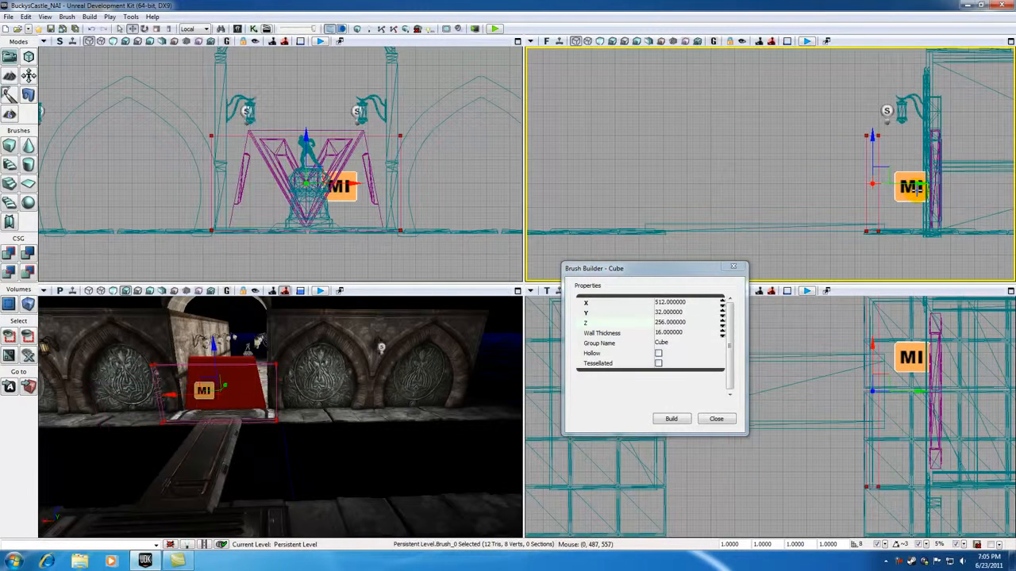
left_click(734, 266)
In geometry mode, extrude one end face of the builder brush outward past the door frame
left_click_drag(315, 416, 296, 479)
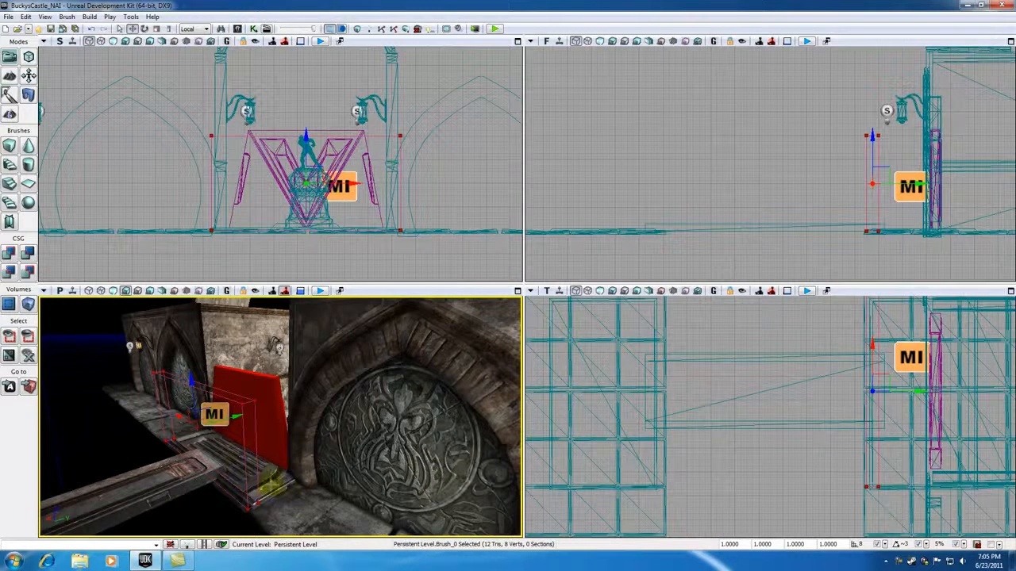
left_click_drag(302, 453, 292, 481)
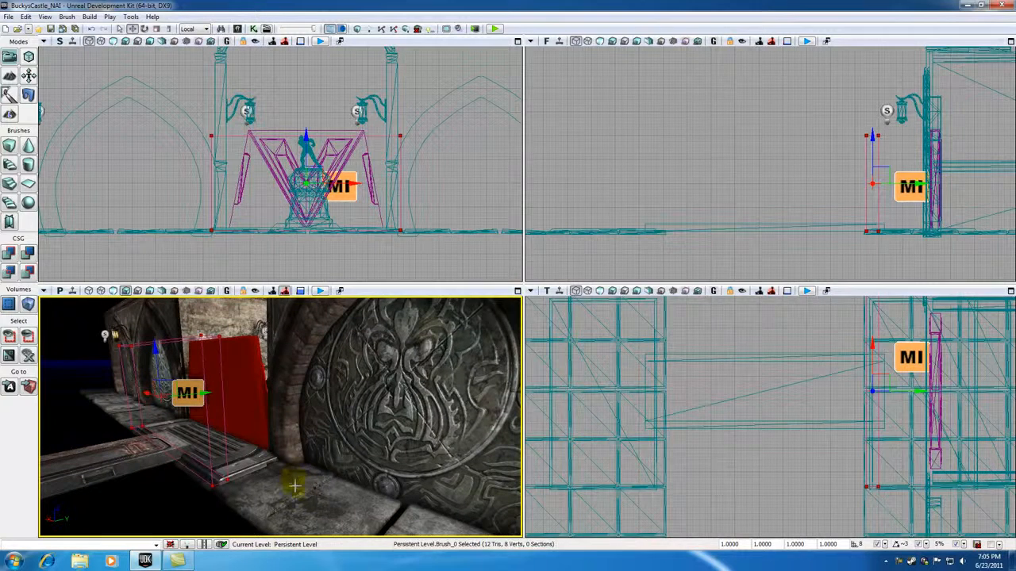
left_click(315, 500)
left_click(208, 427)
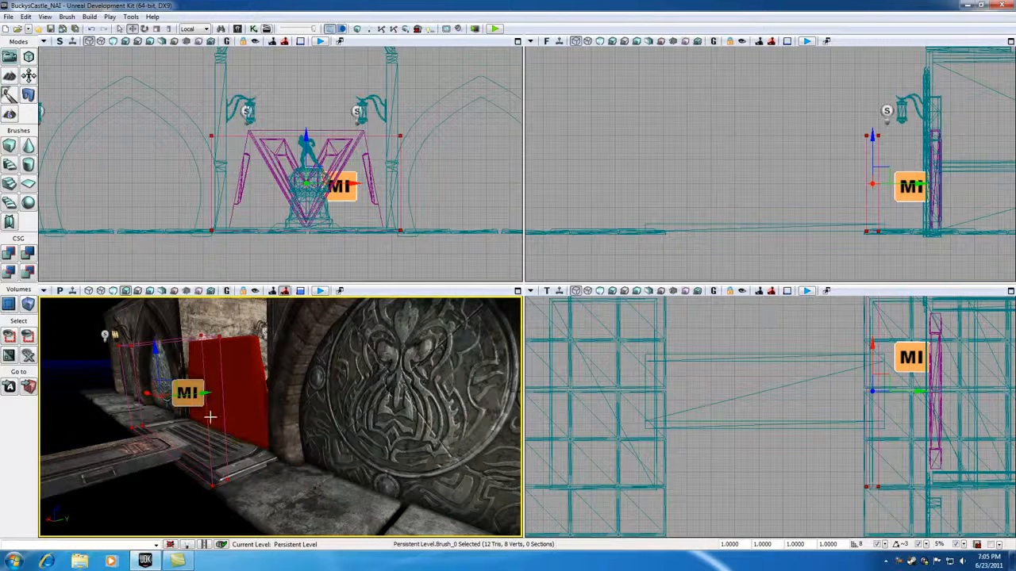
left_click_drag(134, 474, 146, 436)
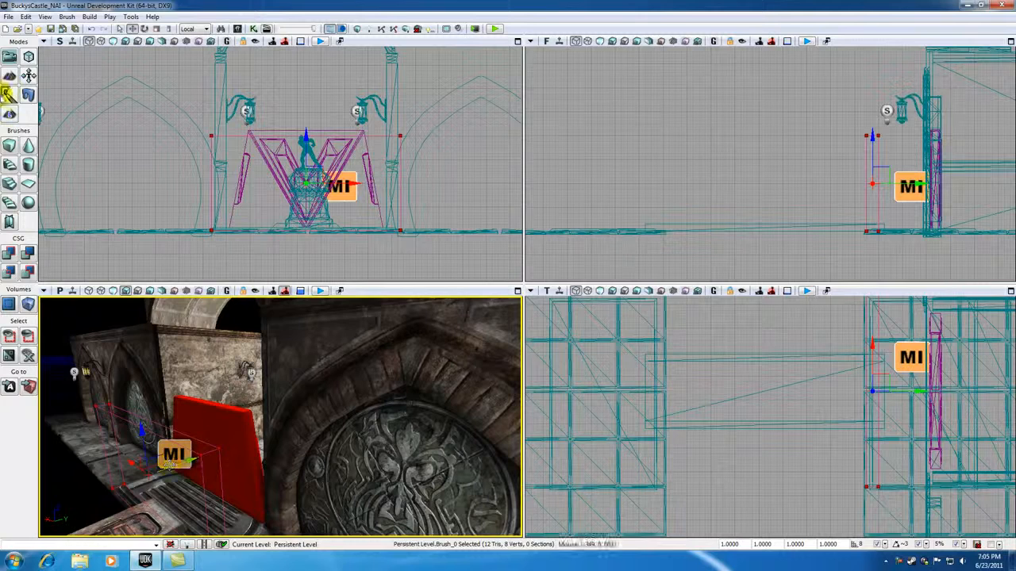
left_click(30, 57)
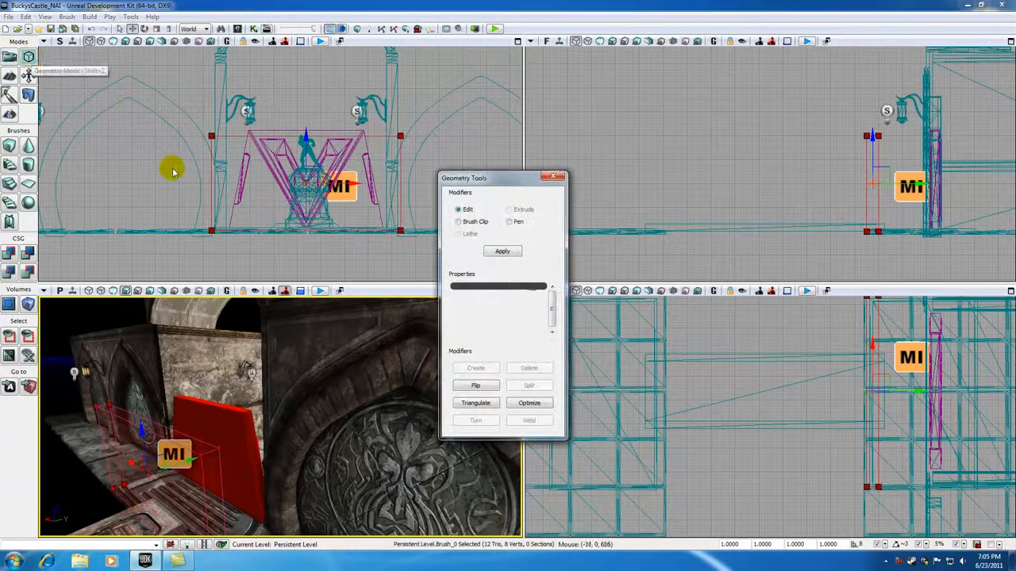
left_click(215, 476)
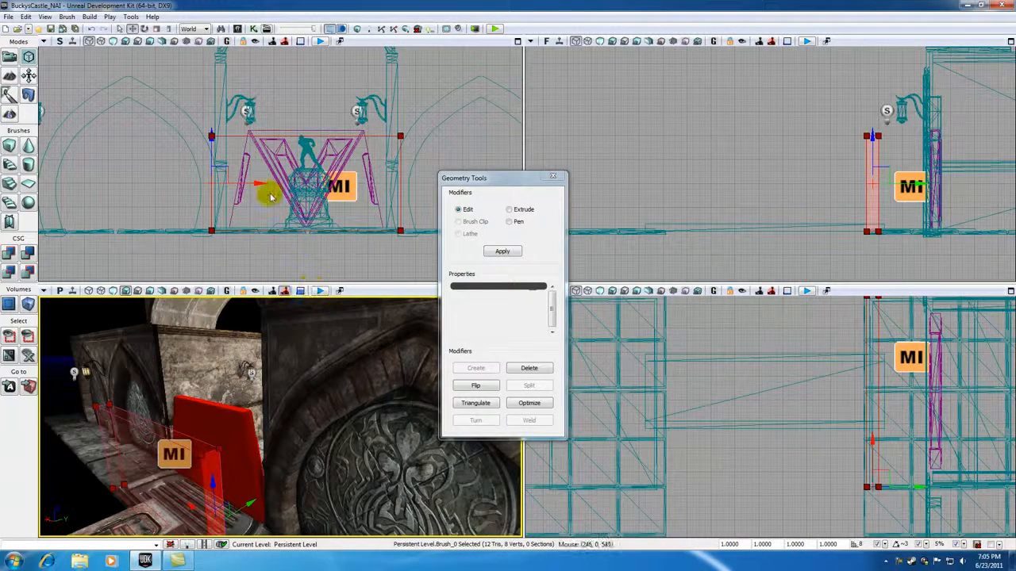
left_click_drag(494, 179, 532, 203)
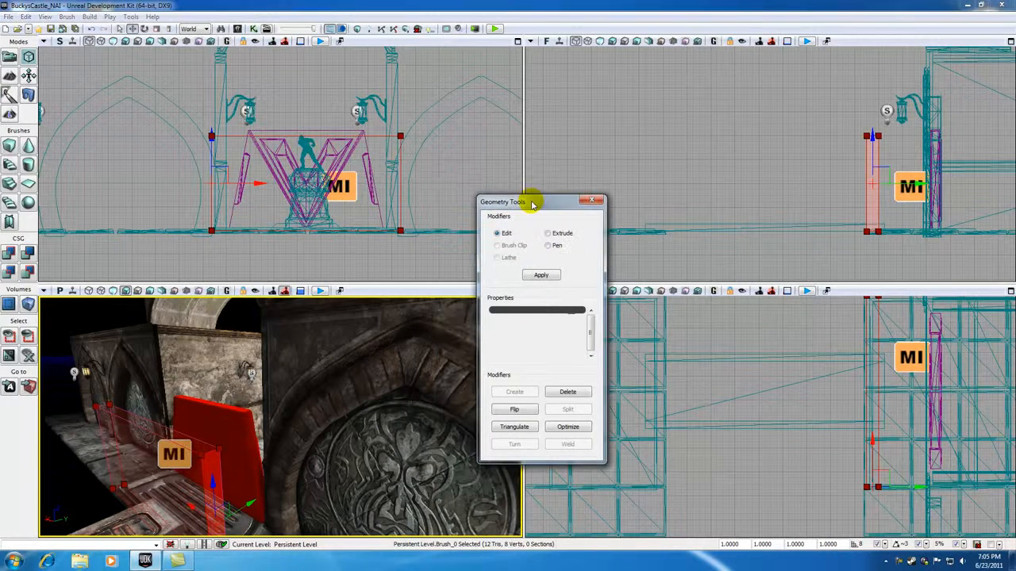
right_click_drag(247, 347, 241, 397)
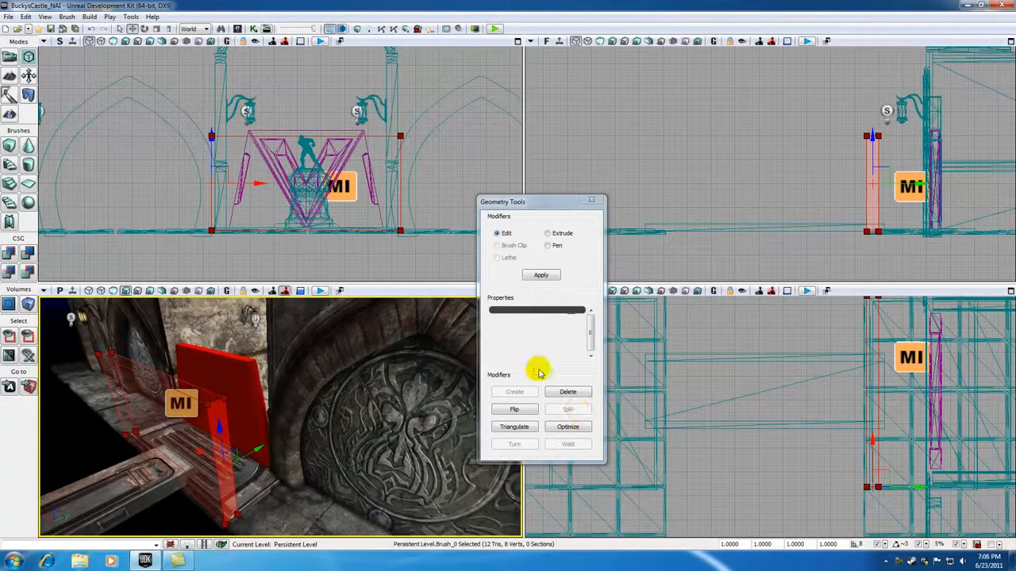
left_click(547, 233)
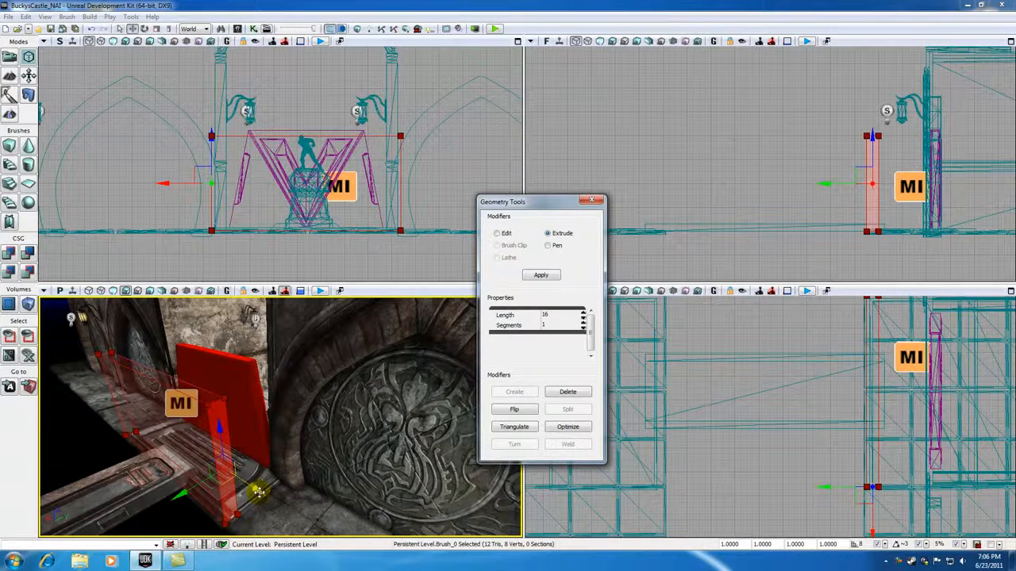
mouse_move(259, 490)
left_mouse_down()
mouse_move(291, 516)
mouse_move(266, 496)
mouse_move(248, 519)
left_mouse_up()
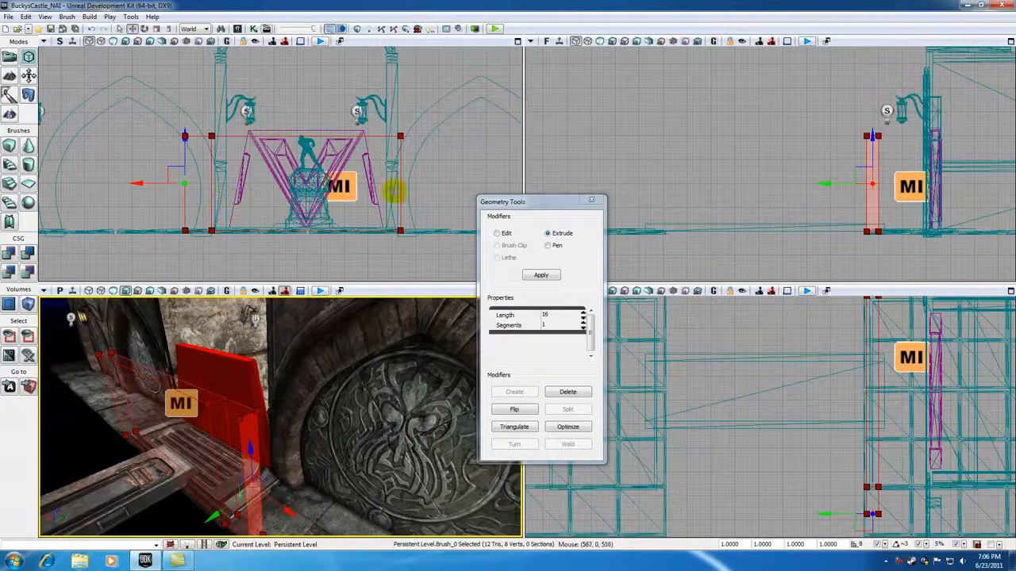
Extrude the opposite end face of the brush outward by the same amount past the other door frame
left_click_drag(342, 396, 317, 357)
mouse_move(222, 465)
left_mouse_down()
mouse_move(199, 488)
mouse_move(222, 465)
left_mouse_up()
left_click(283, 444)
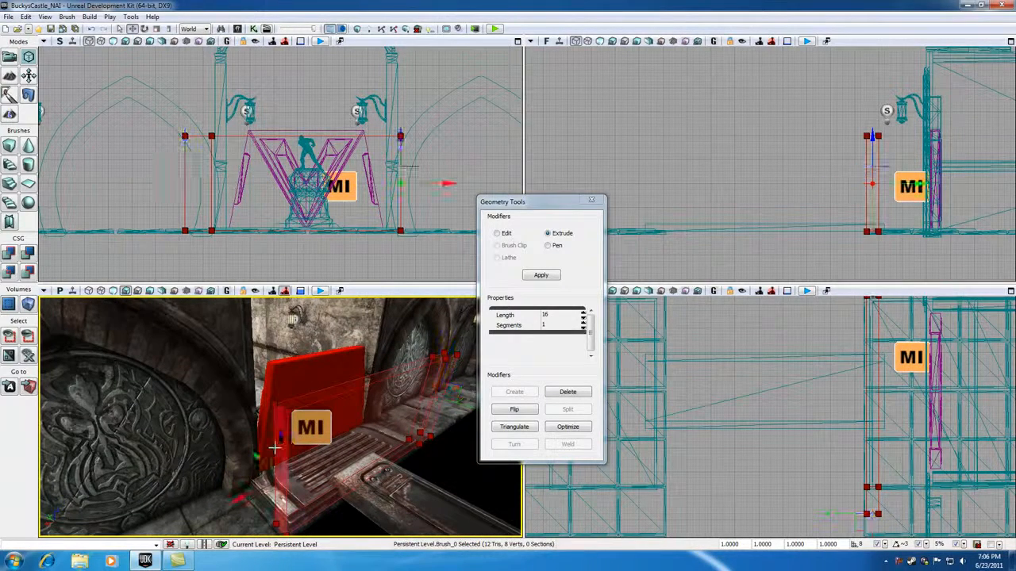
left_click_drag(449, 184, 470, 185)
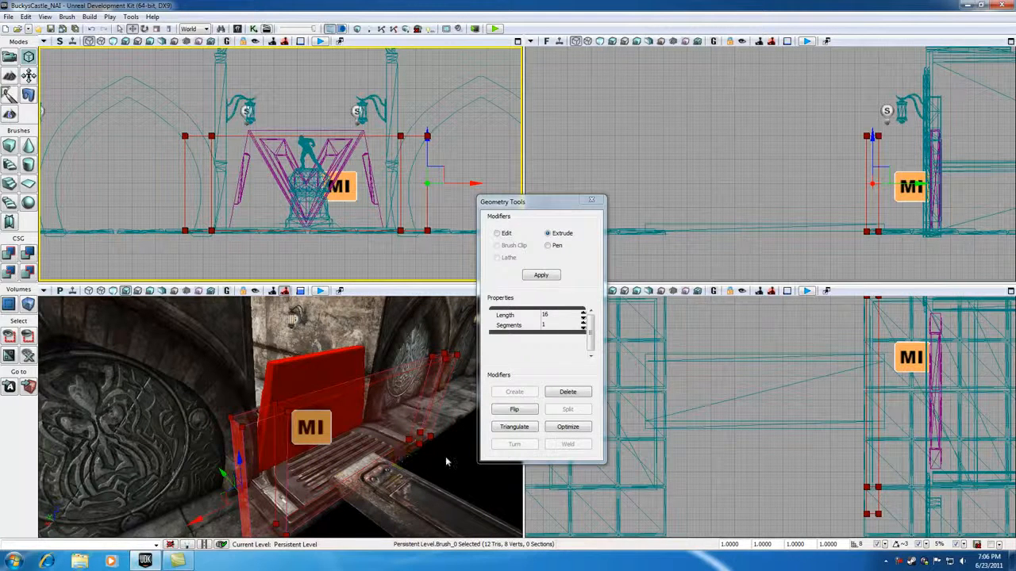
Extrude the wall-facing side of one end extension back to the castle wall
left_click_drag(318, 402, 342, 406)
left_click(339, 429)
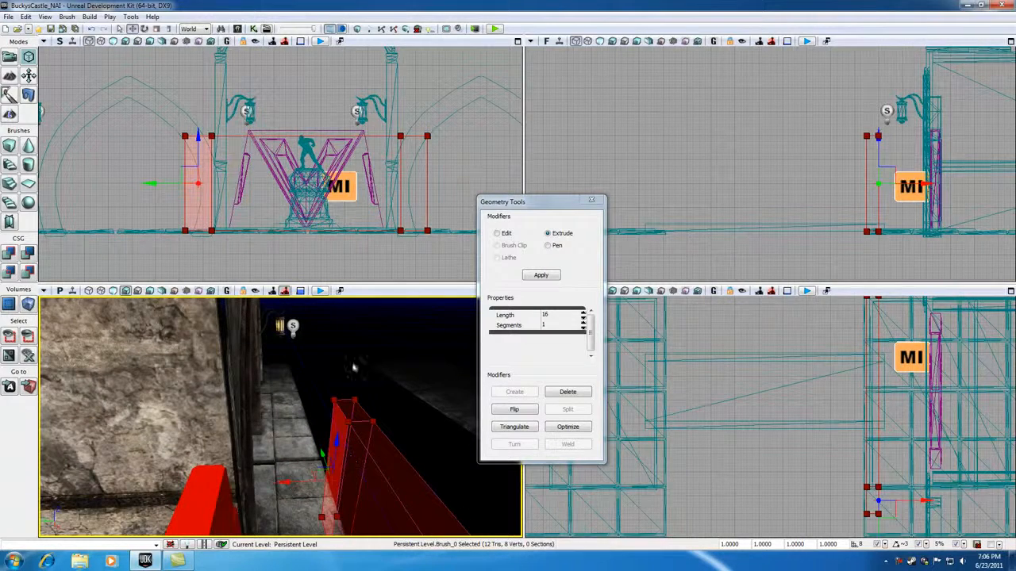
mouse_move(811, 198)
left_mouse_down()
mouse_move(658, 196)
mouse_move(631, 205)
left_mouse_up()
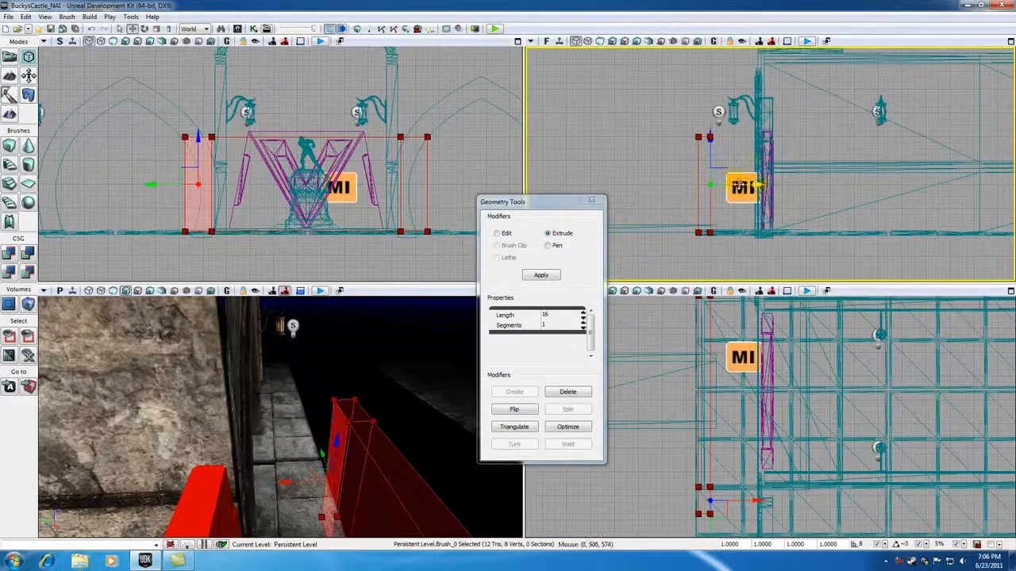
left_click_drag(764, 185, 798, 186)
Extrude the wall-facing side of the other end extension back to the wall to complete the U shape, and exit geometry mode
mouse_move(397, 374)
left_mouse_down()
mouse_move(413, 326)
mouse_move(468, 396)
mouse_move(397, 396)
mouse_move(382, 410)
left_mouse_up()
left_click(420, 450)
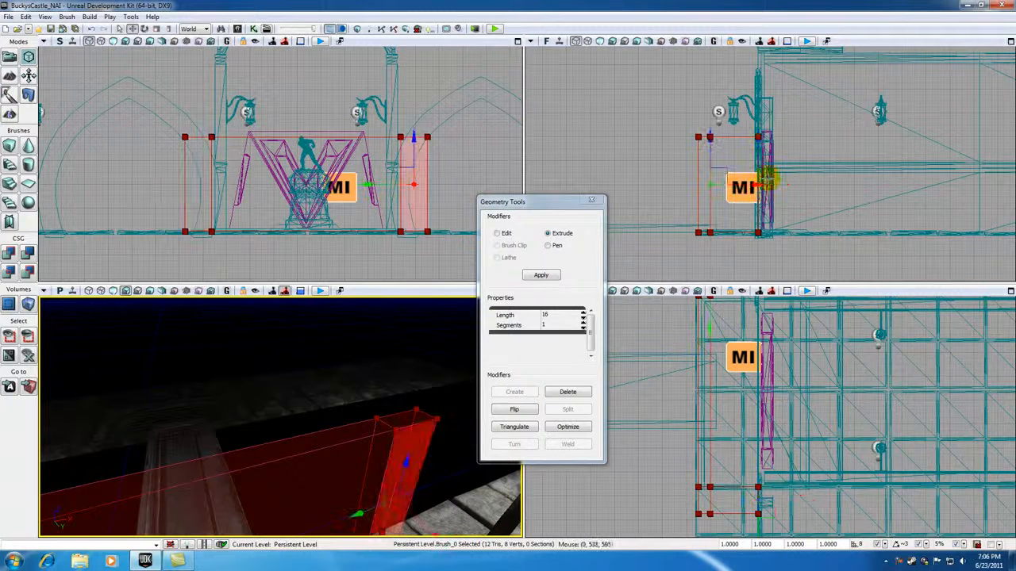
left_click(763, 185)
left_click_drag(763, 185, 803, 185)
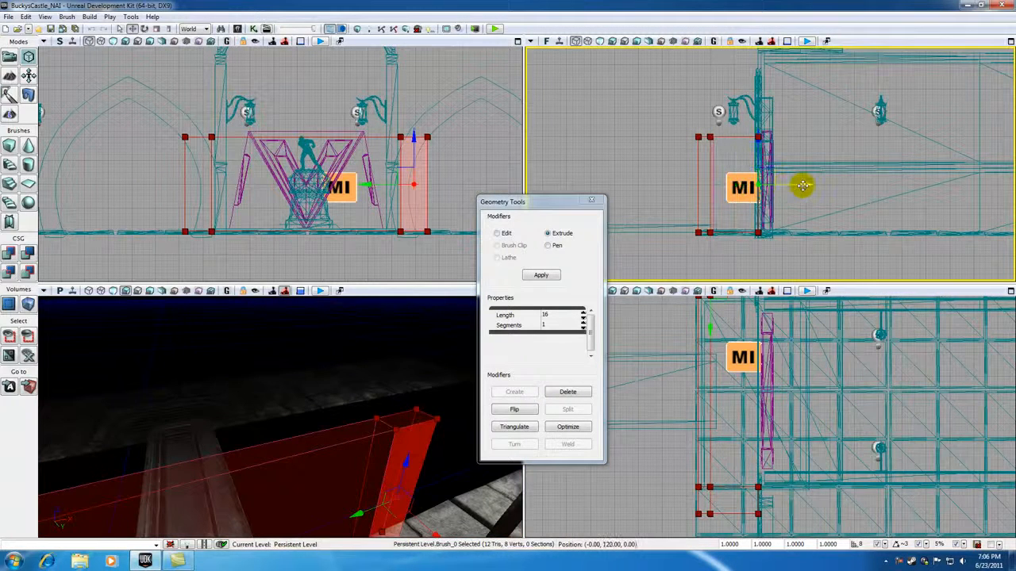
mouse_move(453, 381)
left_mouse_down()
mouse_move(444, 373)
mouse_move(453, 381)
left_mouse_up()
left_click(603, 201)
mouse_move(390, 471)
left_mouse_down()
mouse_move(389, 462)
mouse_move(348, 471)
mouse_move(312, 463)
mouse_move(311, 452)
left_mouse_up()
right_click_drag(311, 453, 332, 487)
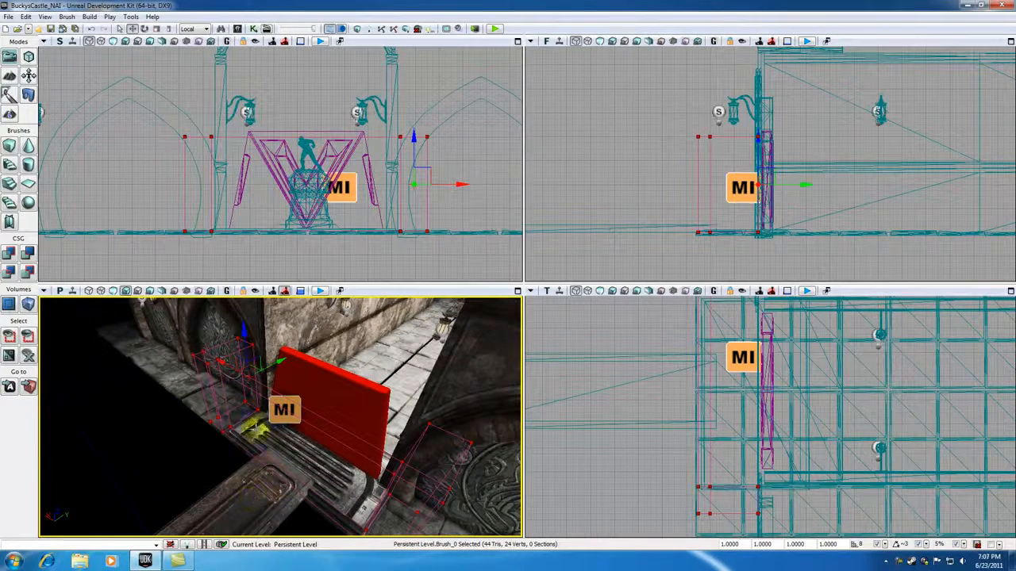
Add a TriggerVolume in the shape of the U-shaped builder brush in front of the castle door
left_click_drag(352, 496, 346, 465)
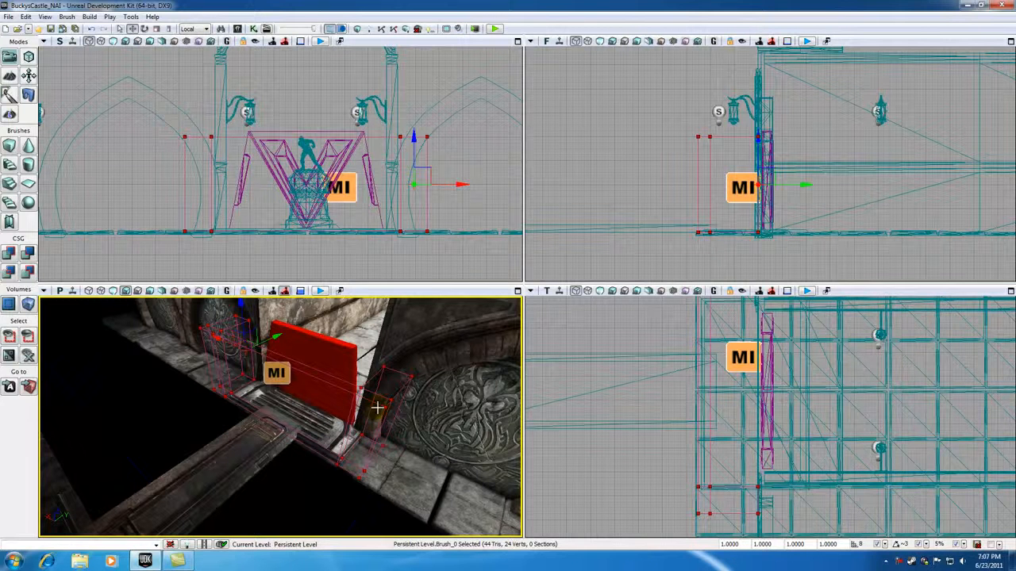
left_click(28, 305)
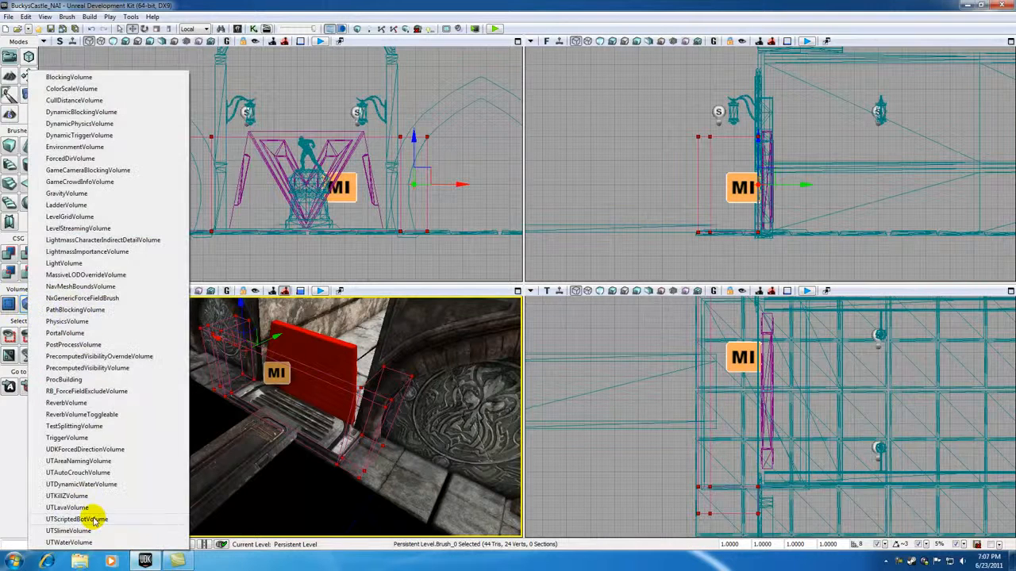
left_click(67, 438)
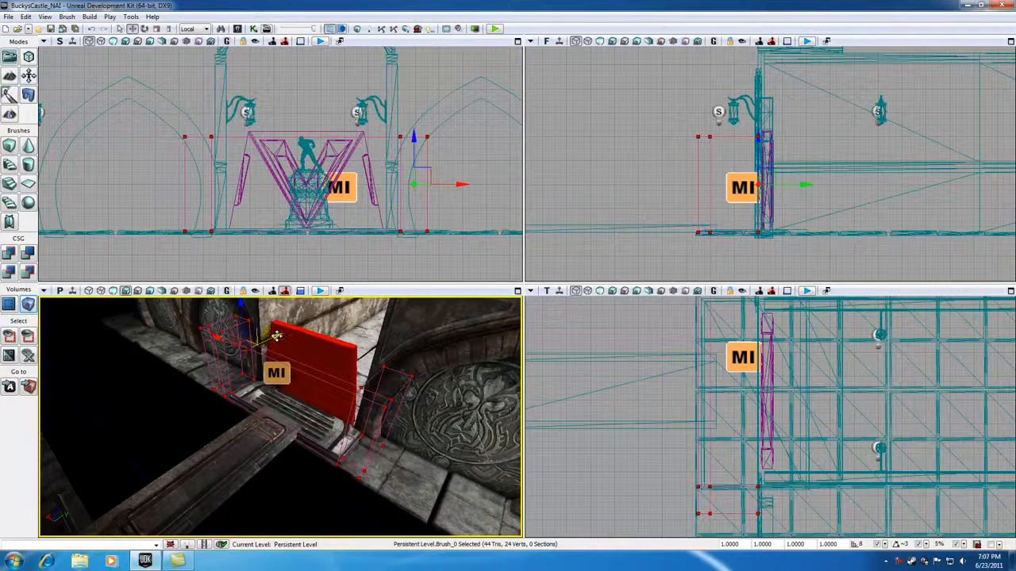
Hide the builder brush and select the new trigger volume around the doorway
mouse_move(275, 336)
left_mouse_down()
mouse_move(206, 362)
mouse_move(175, 427)
left_mouse_up()
key("b")
mouse_move(240, 455)
left_mouse_down()
mouse_move(252, 397)
mouse_move(374, 448)
left_mouse_up()
left_click(343, 428)
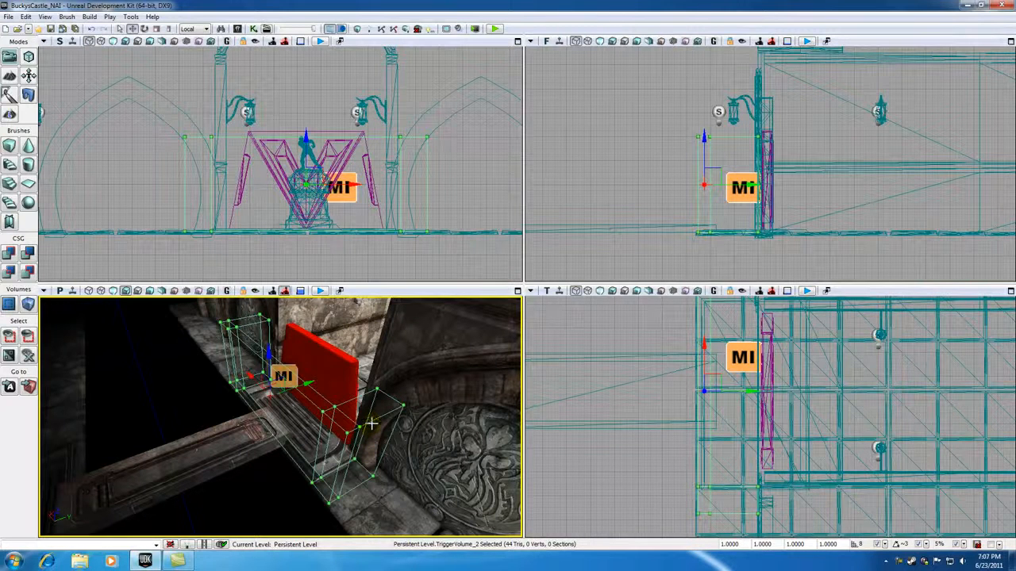
In Kismet, add a Touch event for the selected trigger volume and connect its Touched output to the Matinee's Play input
left_click(254, 28)
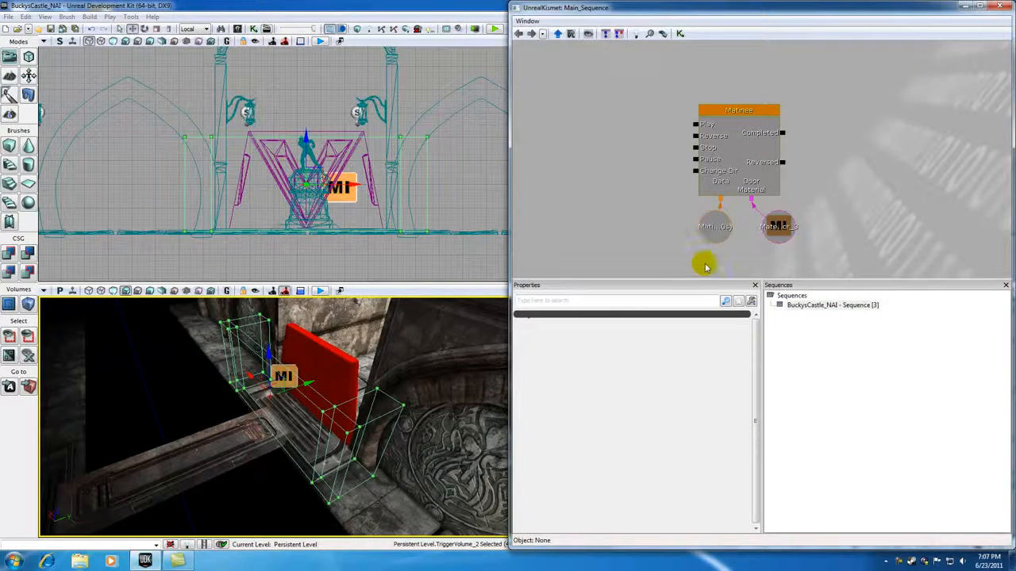
right_click(540, 143)
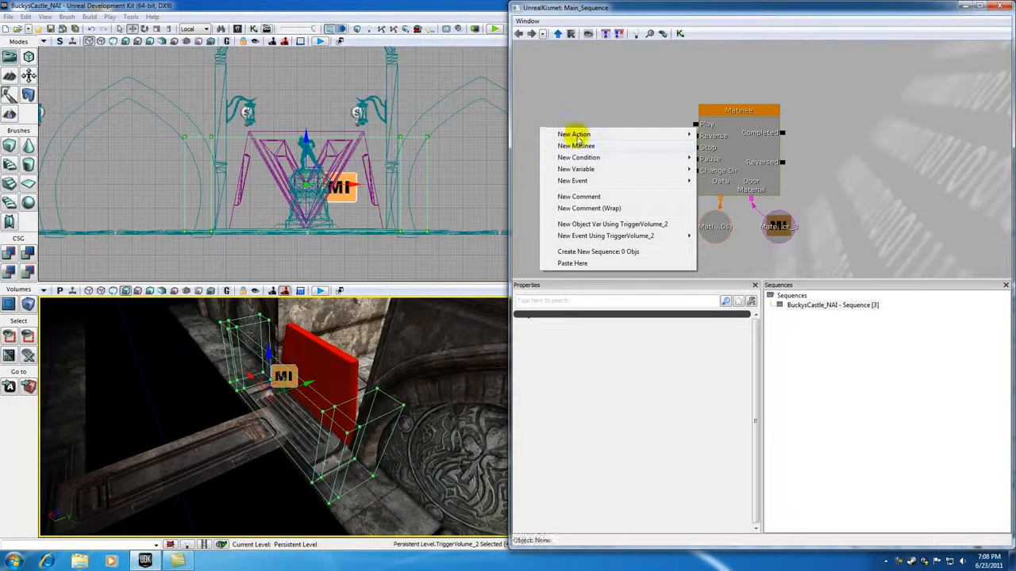
mouse_move(579, 236)
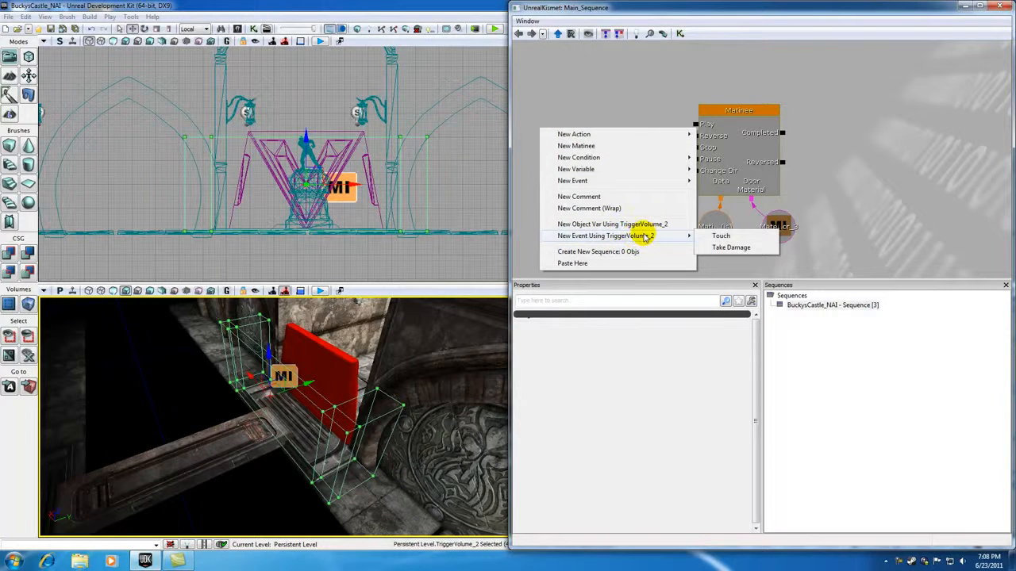
left_click(720, 237)
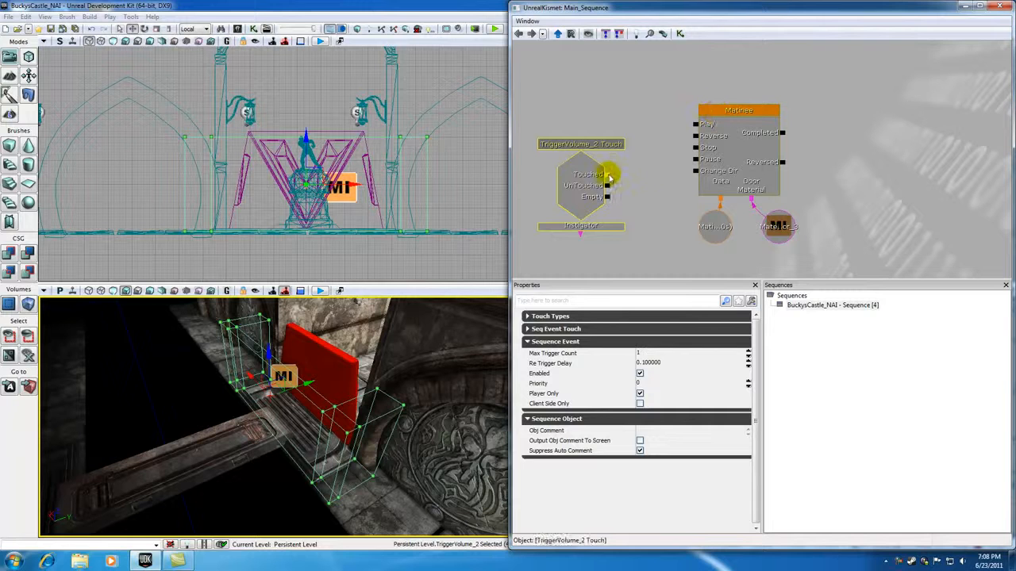
left_click_drag(608, 174, 694, 124)
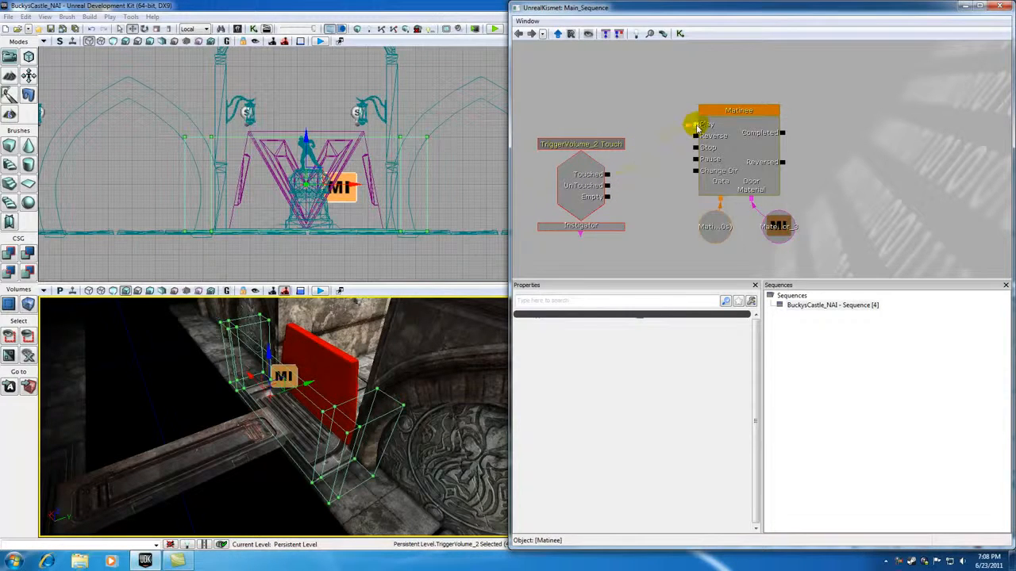
left_click(999, 6)
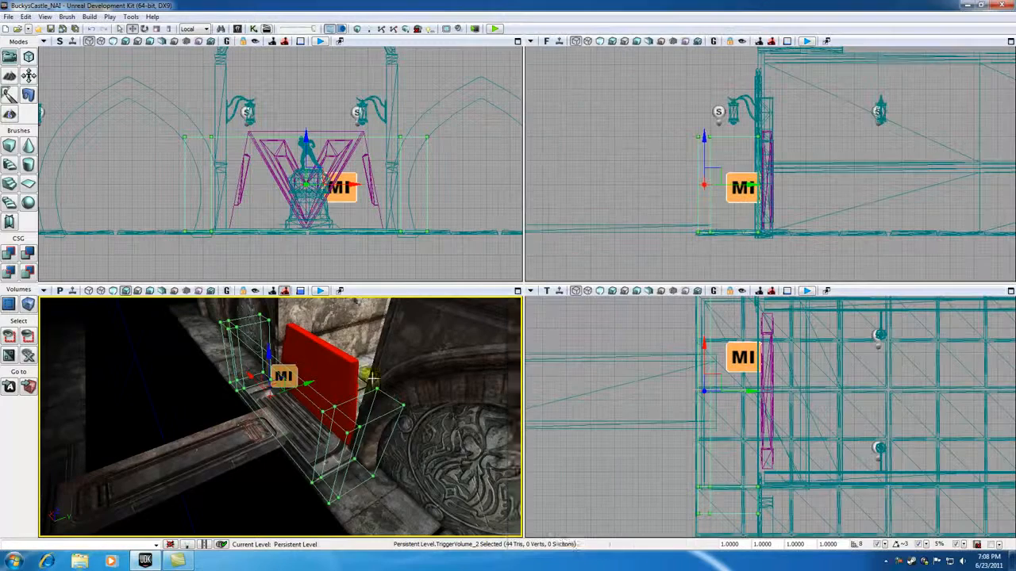
left_click_drag(329, 375, 329, 375)
left_click_drag(229, 444, 229, 444)
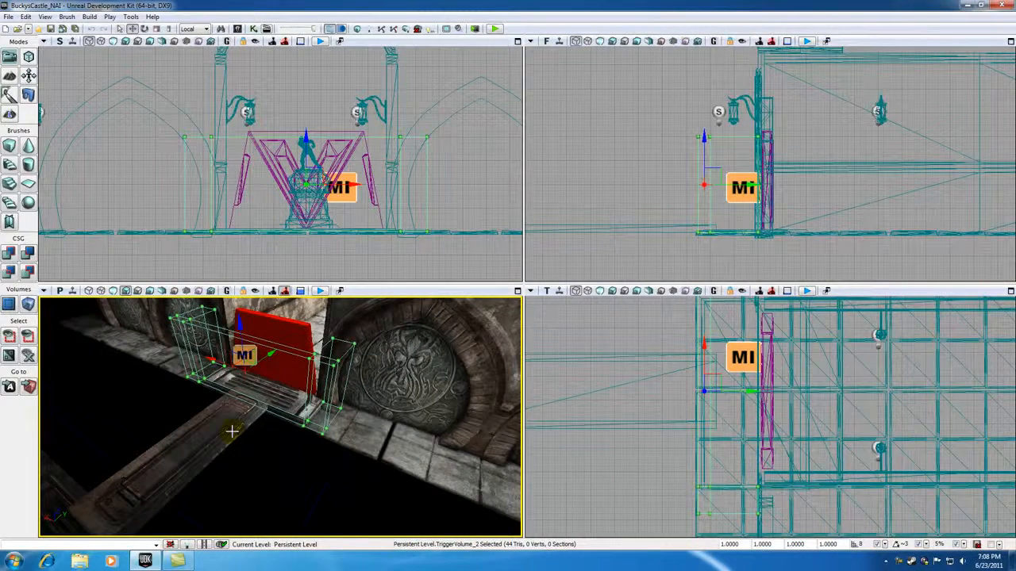
left_click(271, 466)
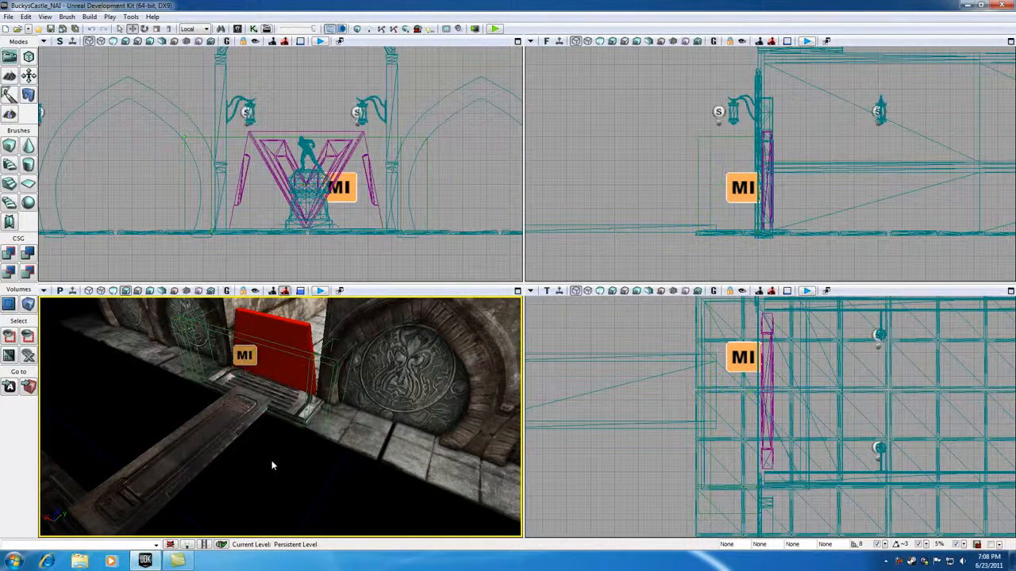
left_click(299, 356)
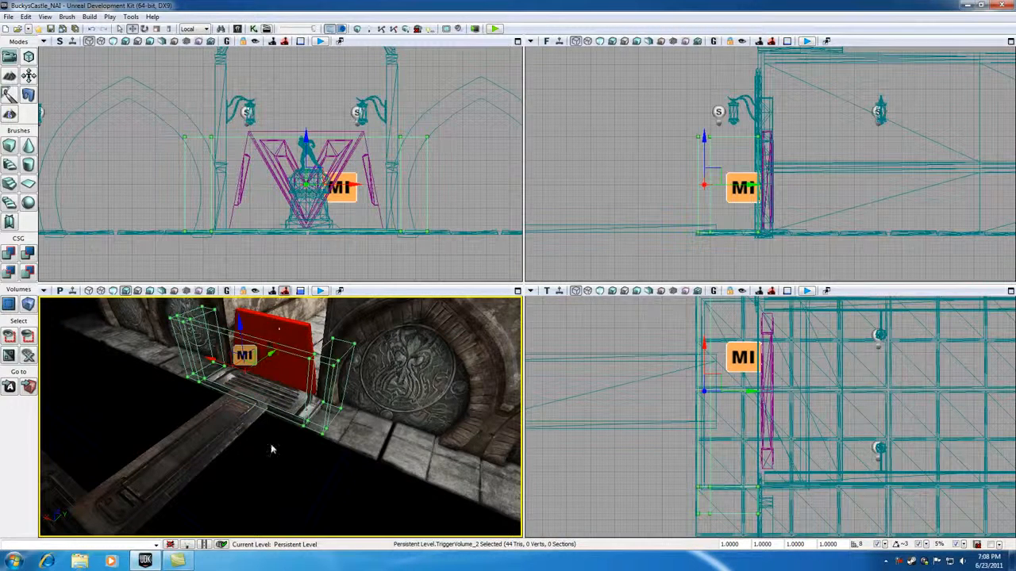
left_click_drag(270, 416, 291, 388)
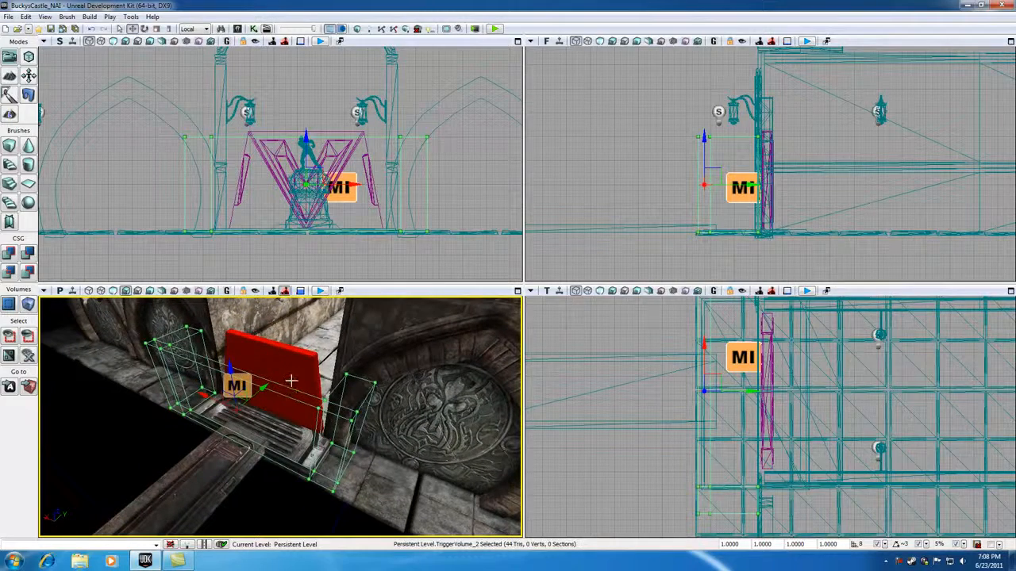
left_click(290, 370)
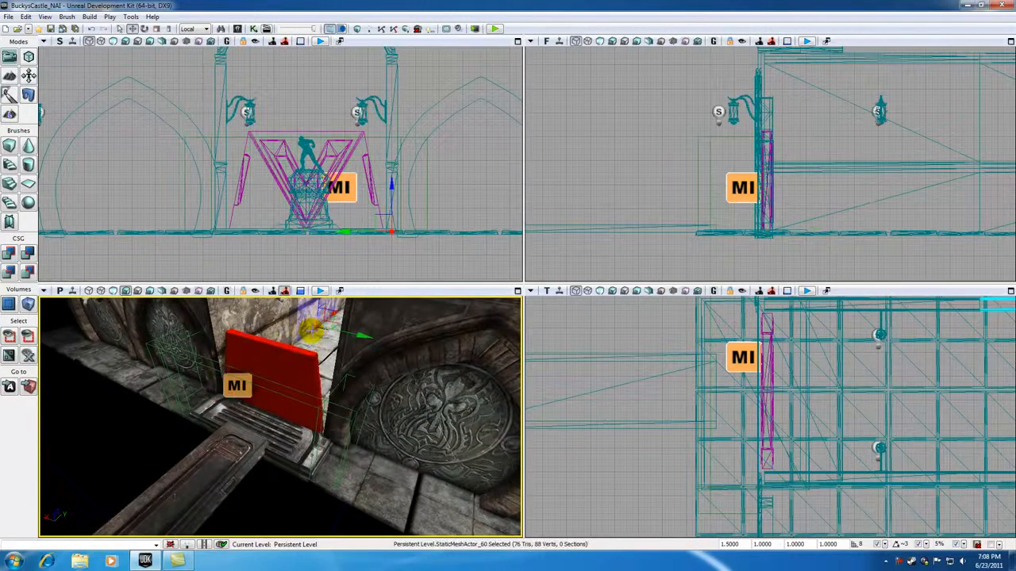
Play the level from the floor across the bridge, walk up to the red door and back to test the trigger, and end the preview
mouse_move(226, 488)
left_mouse_down()
mouse_move(252, 439)
mouse_move(254, 468)
left_mouse_up()
right_click_drag(254, 468, 174, 314)
left_click_drag(175, 315, 215, 468)
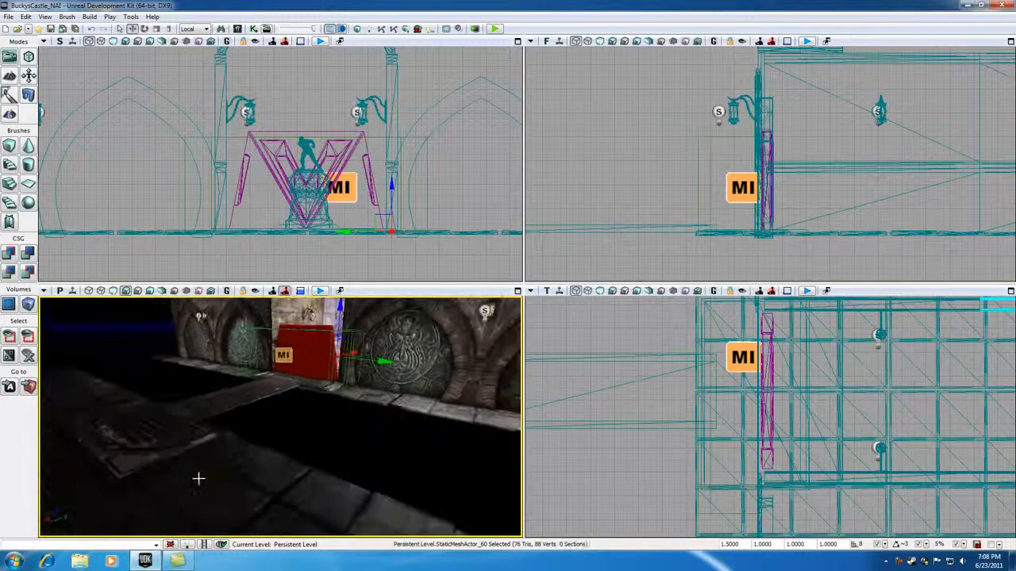
right_click(185, 476)
left_click(222, 469)
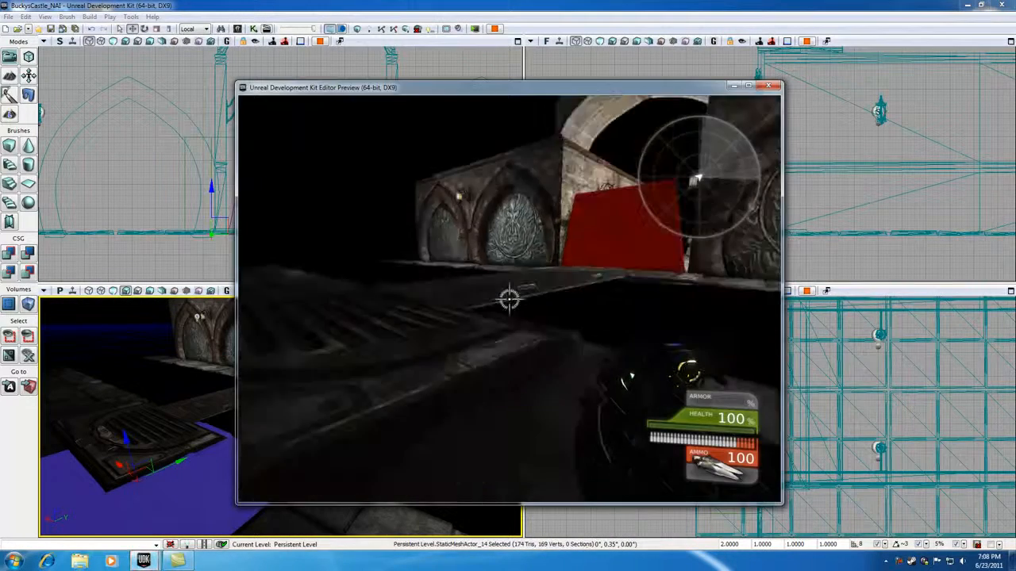
key("w")
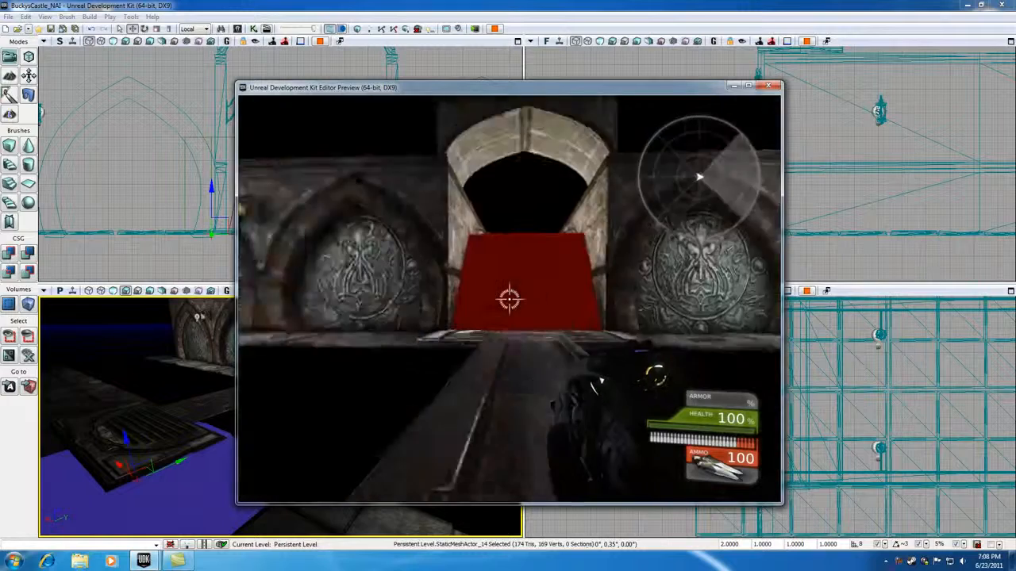
key("w")
key("s")
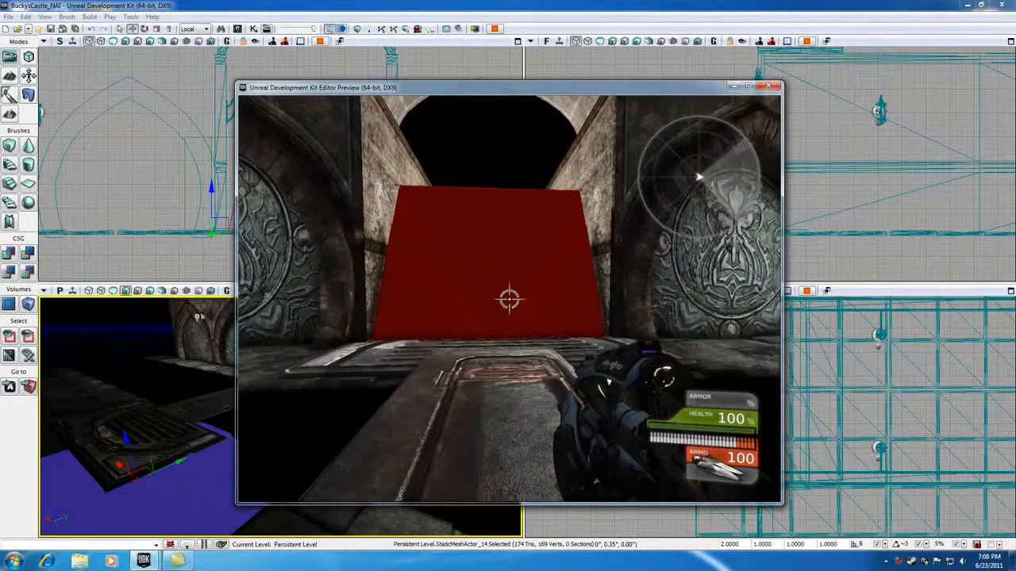
key("w")
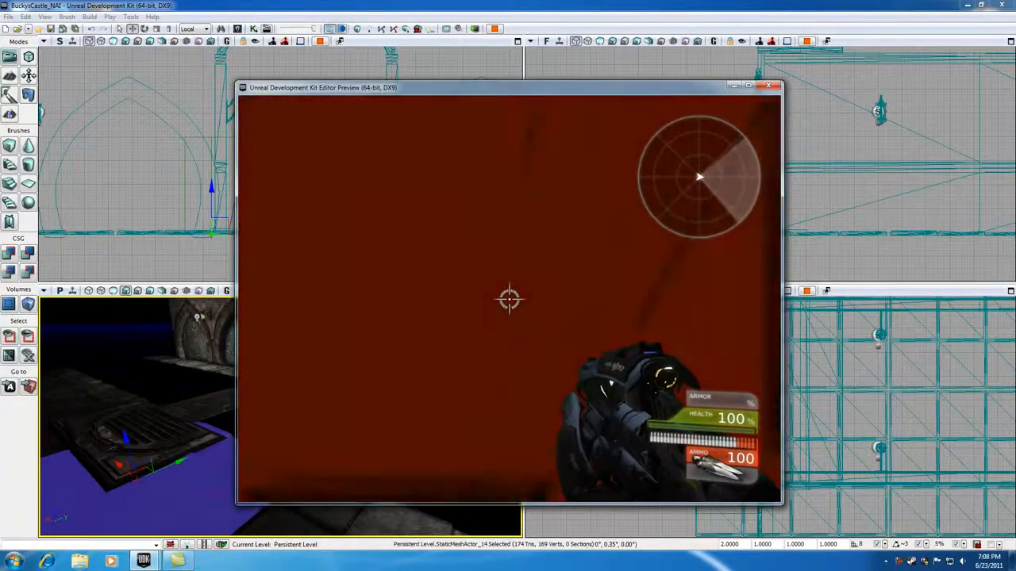
key("s")
key("s")
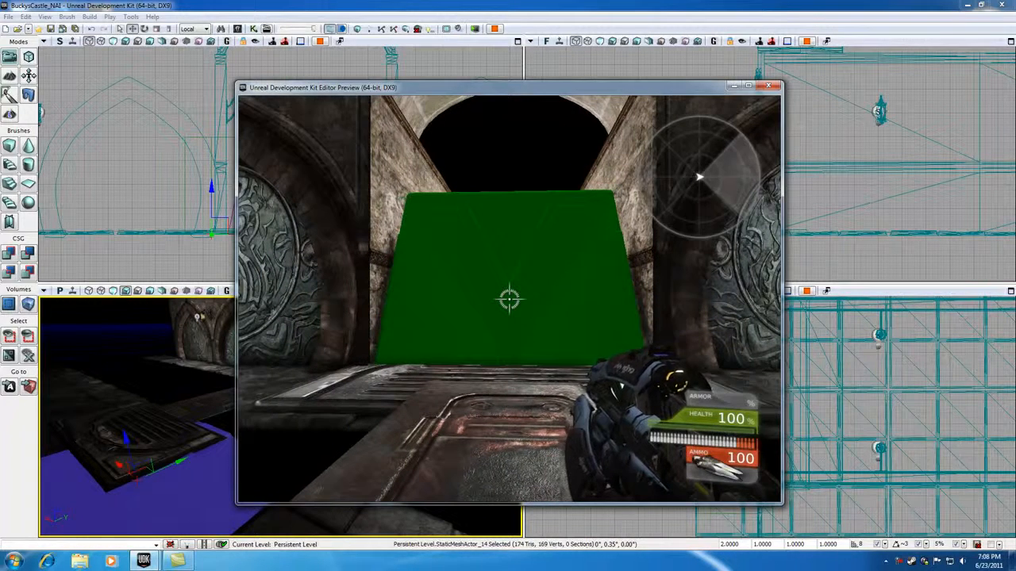
key("Escape")
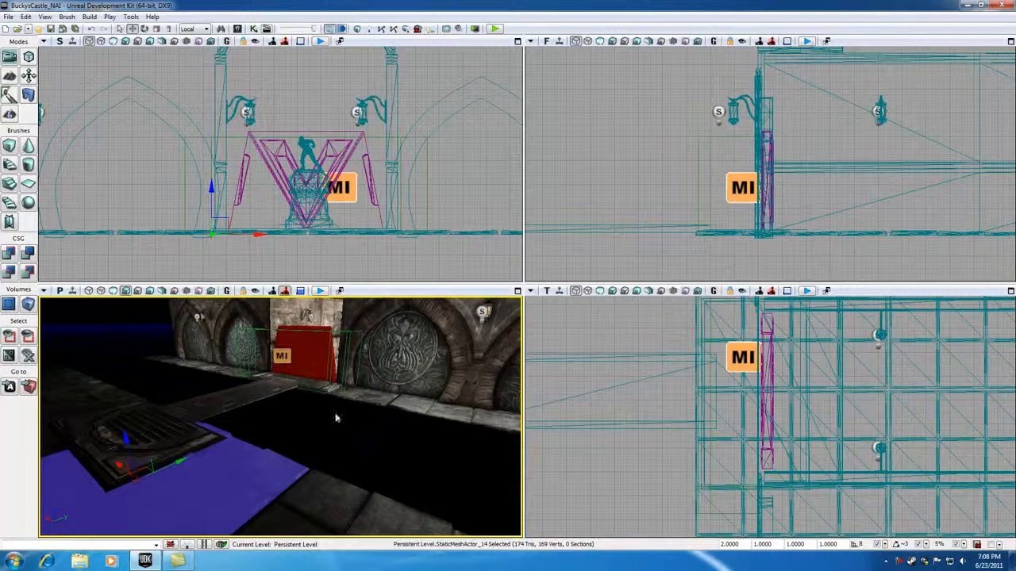
right_click(20, 305)
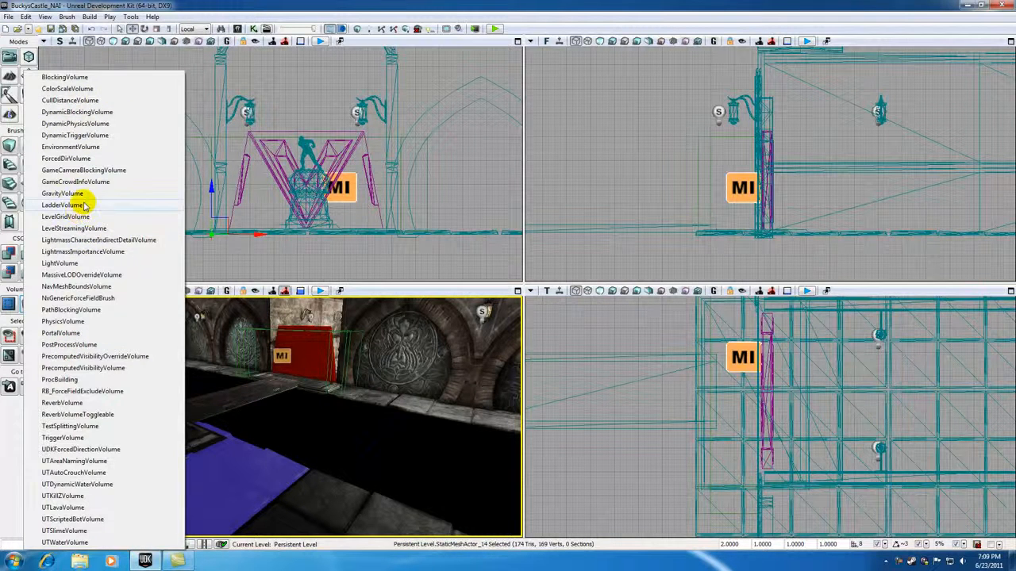
left_click(354, 438)
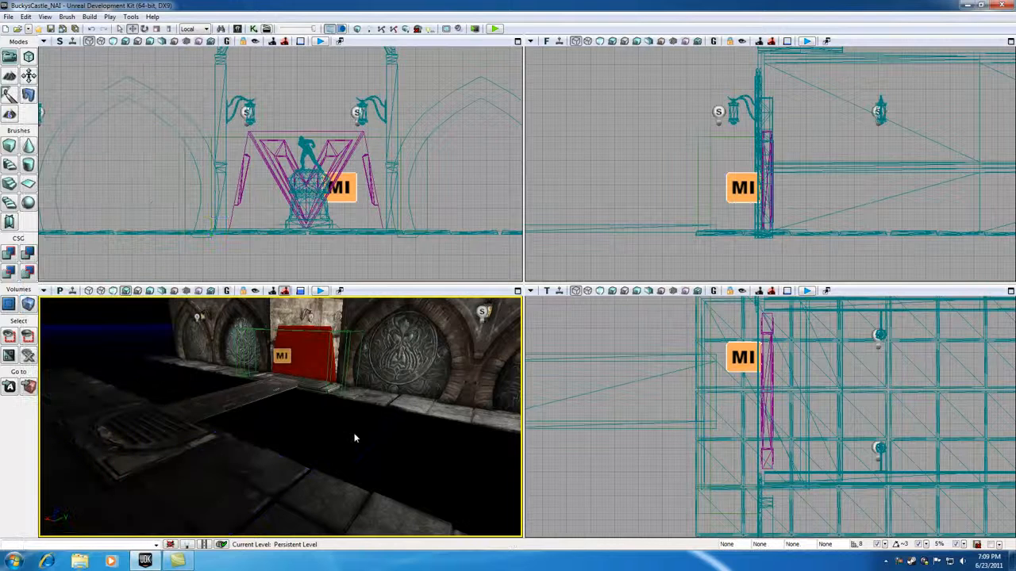